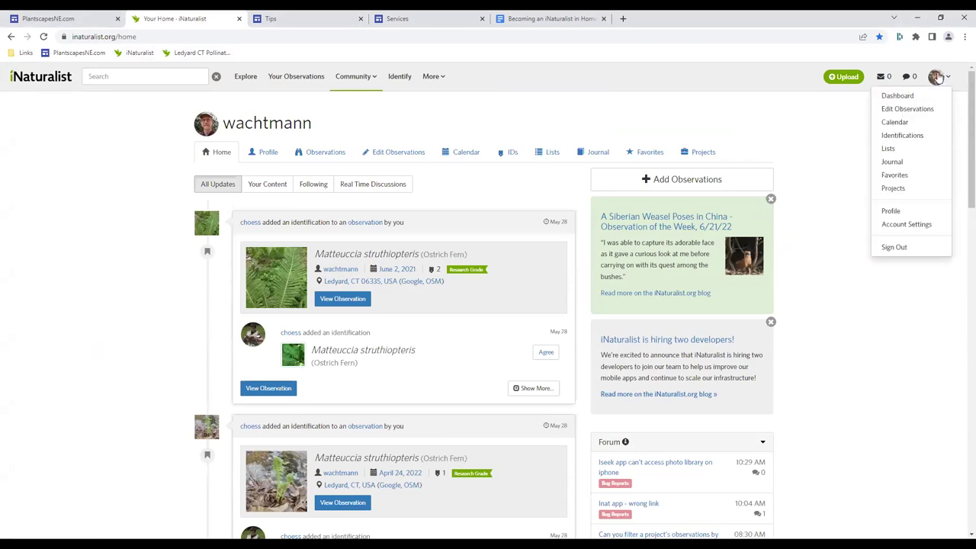
Sign out of the account, then find the Ledyard CT Pollinator Pathway project by searching for Pollinator Pathway and show its observations.
left_click(908, 247)
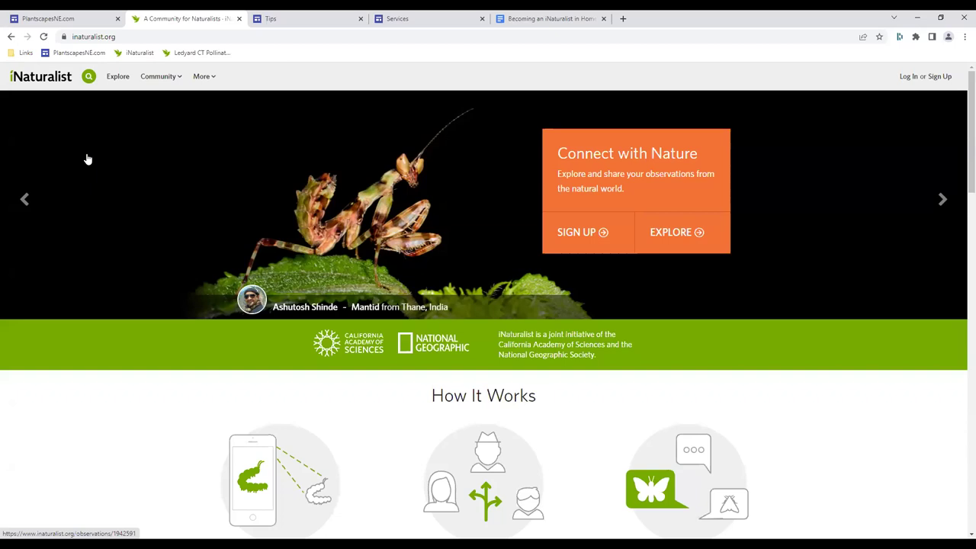
left_click(88, 79)
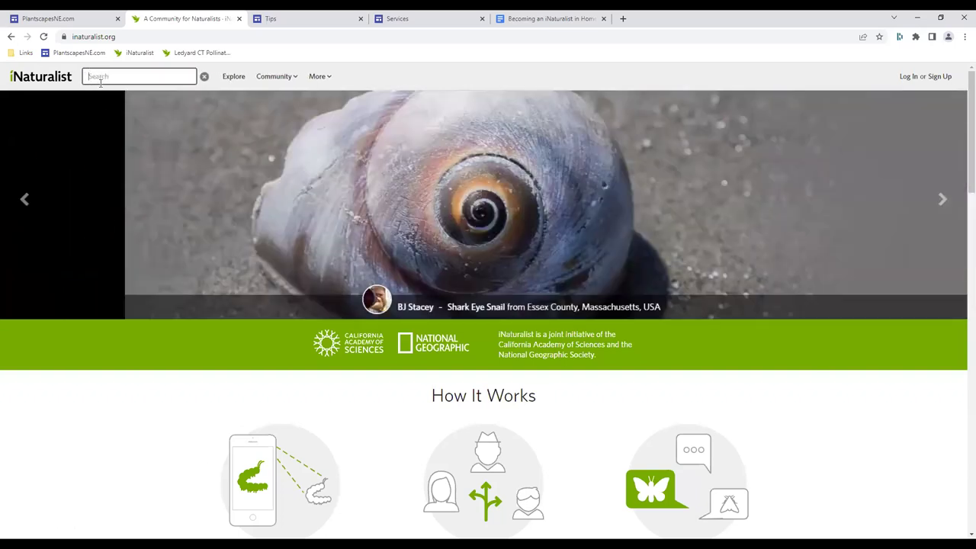
type("Pollinator Pathway")
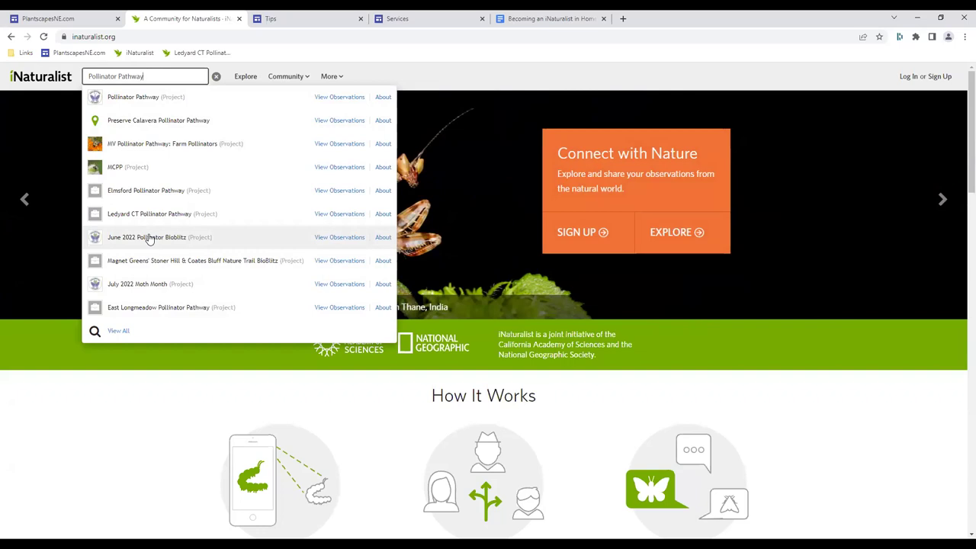
left_click(148, 215)
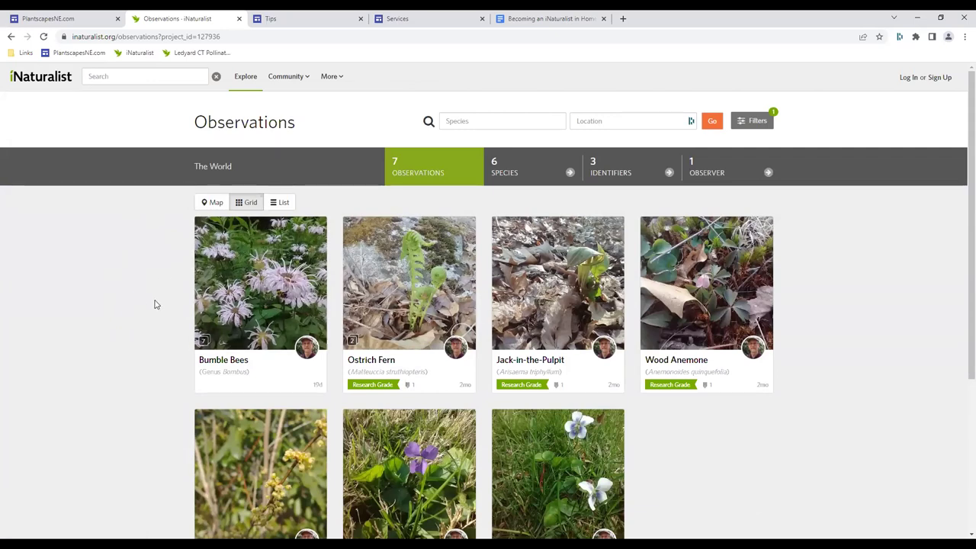
Browse the project's observations, view the Bumble Bees observation with its photo enlarged, and return to the observation list.
scroll(188, 328, "down", 1)
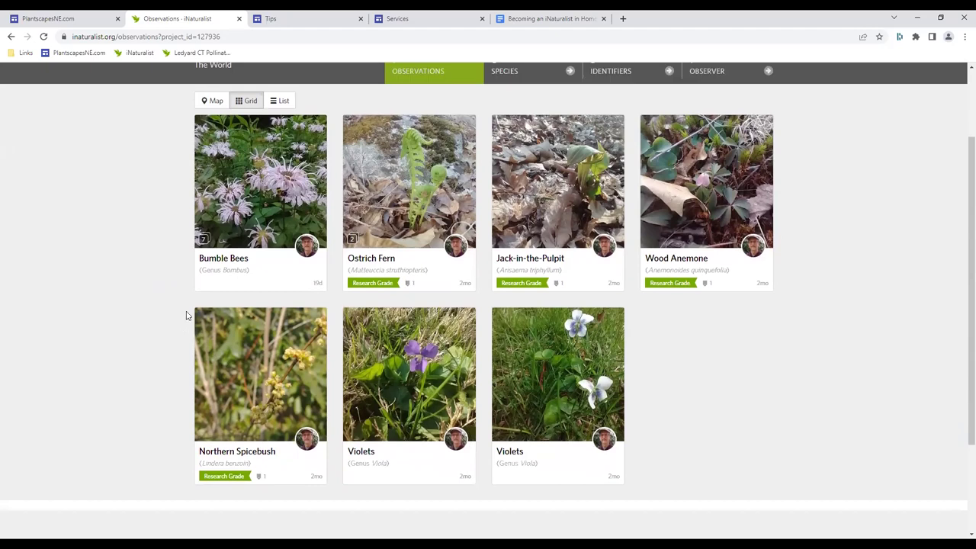
scroll(184, 314, "down", 1)
scroll(176, 308, "up", 1)
scroll(167, 306, "up", 2)
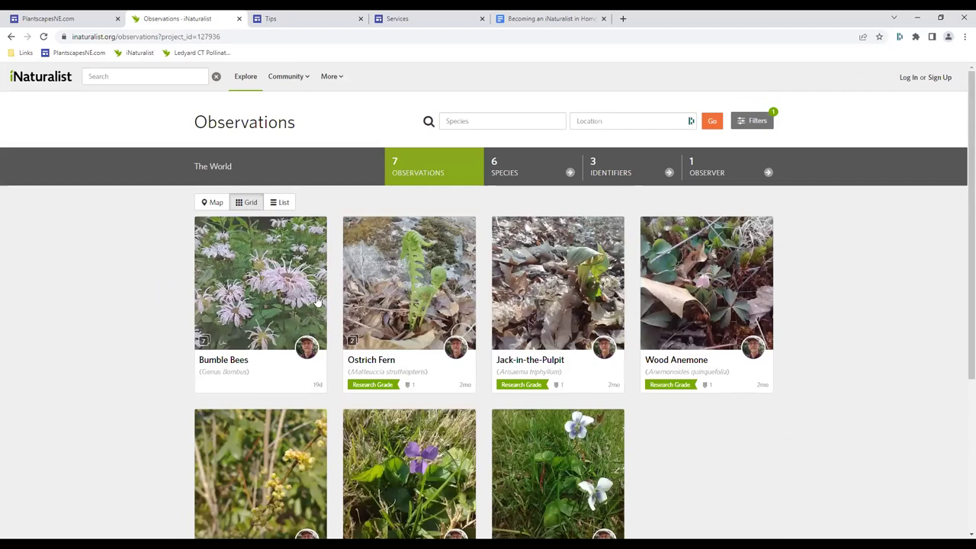
left_click(270, 297)
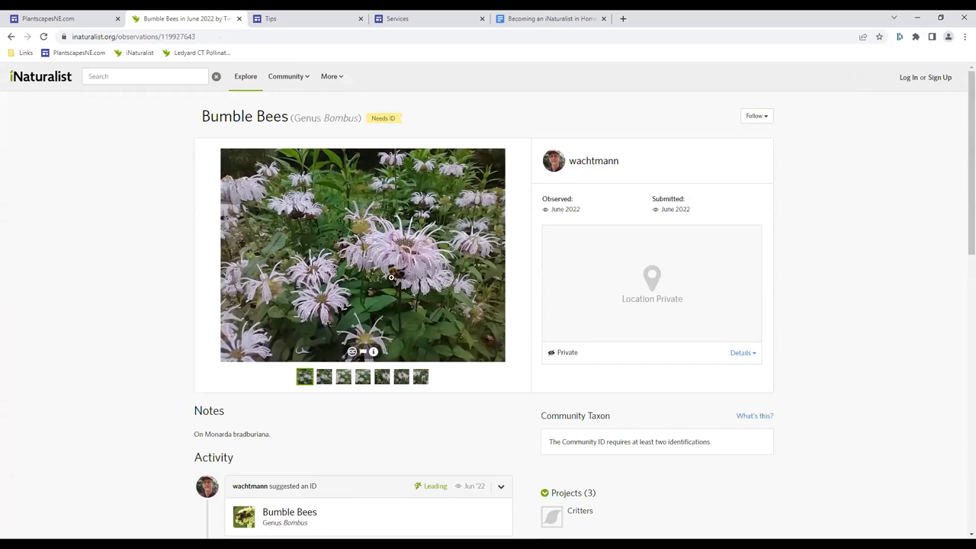
left_click(395, 284)
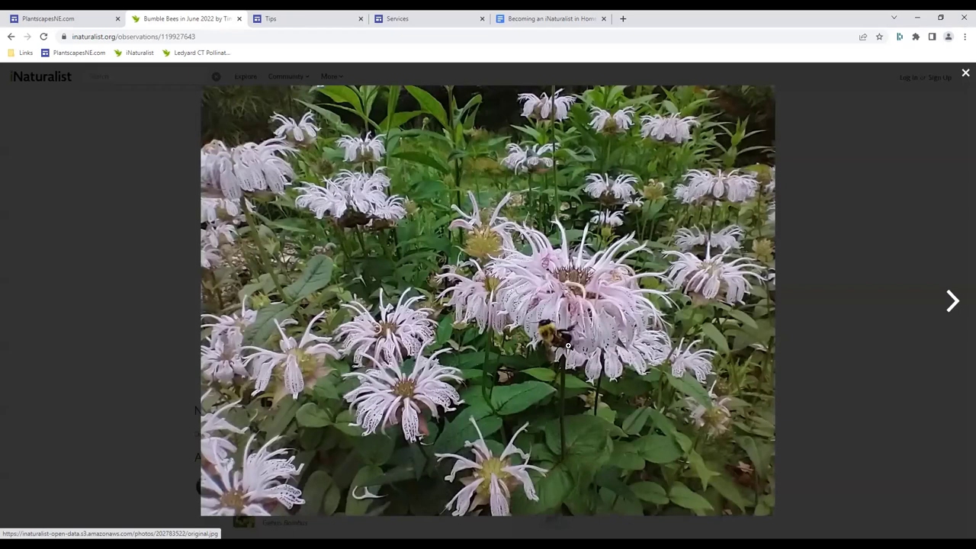
left_click(965, 74)
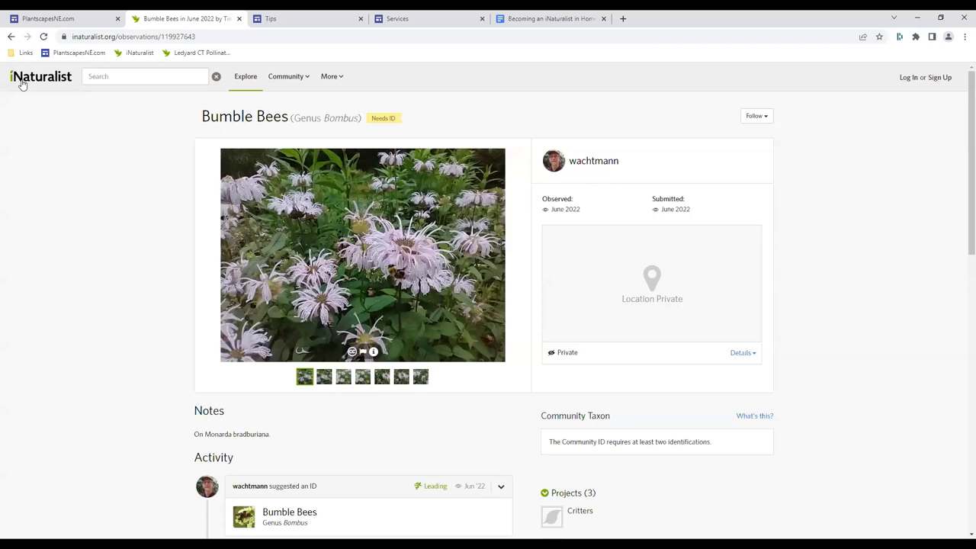
left_click(11, 37)
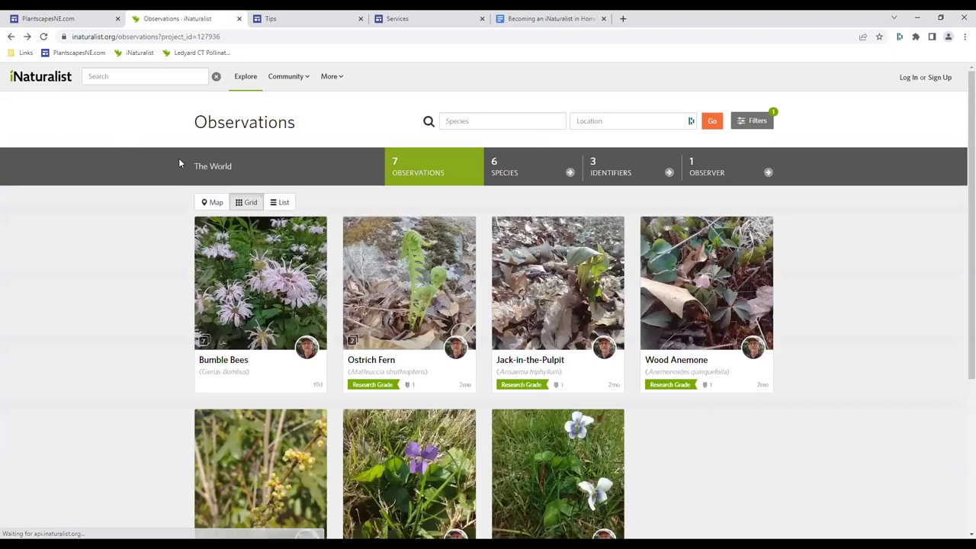
Display the project's observations on the map and inspect the details of two Violets markers near Vinegar Hill Rd.
left_click(211, 204)
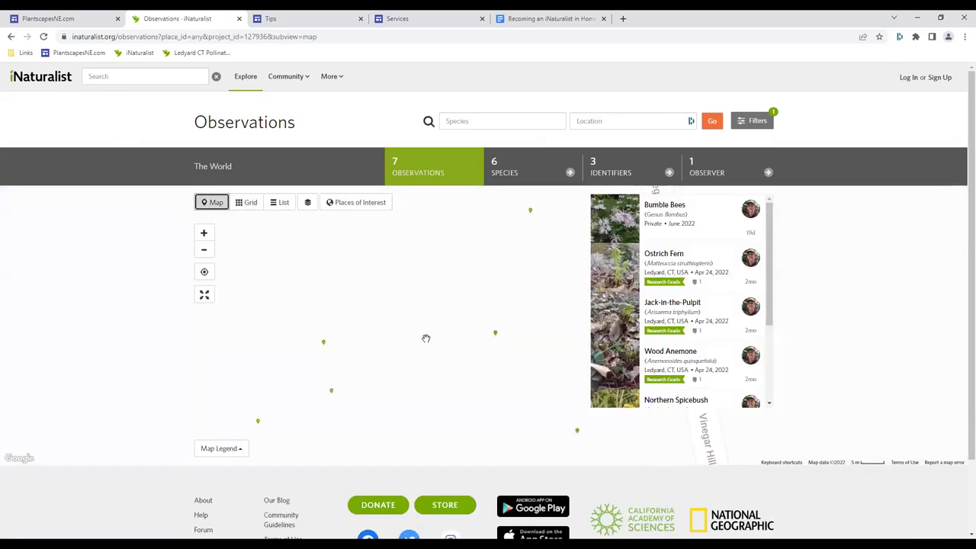
scroll(392, 336, "up", 1)
scroll(392, 336, "down", 3)
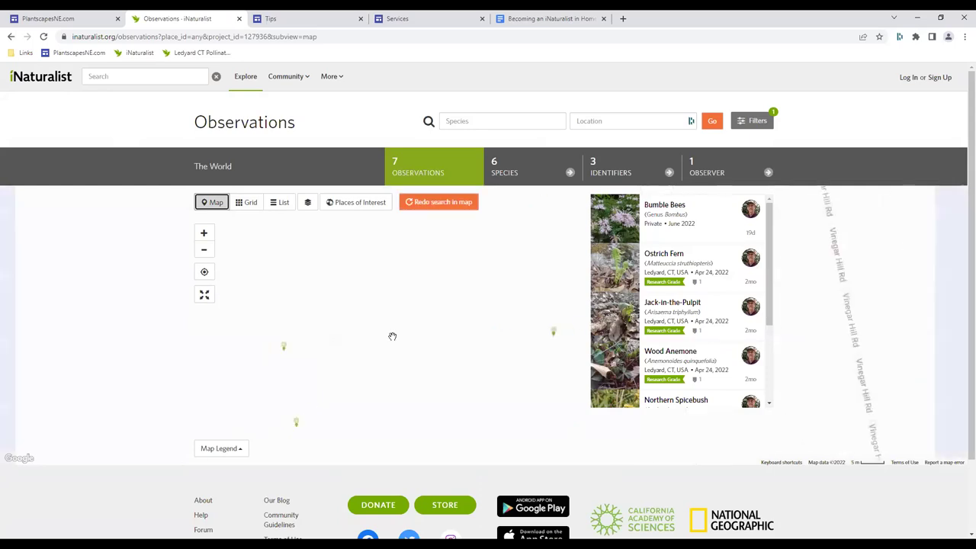
scroll(392, 336, "down", 1)
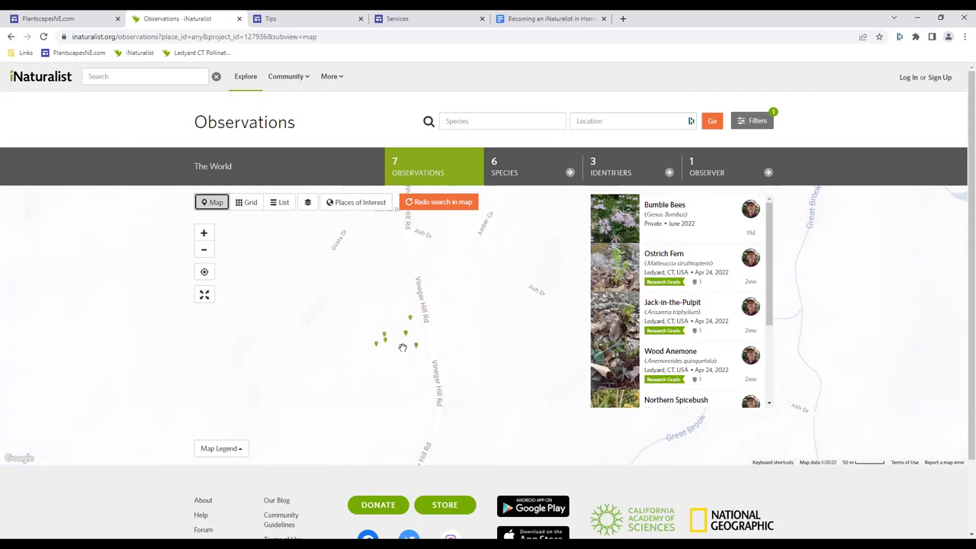
scroll(402, 346, "up", 1)
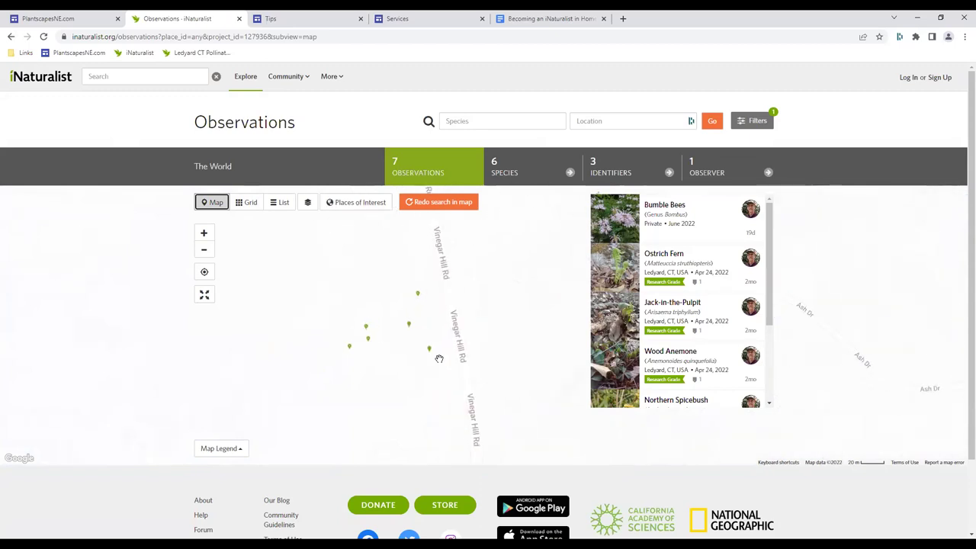
scroll(419, 343, "up", 2)
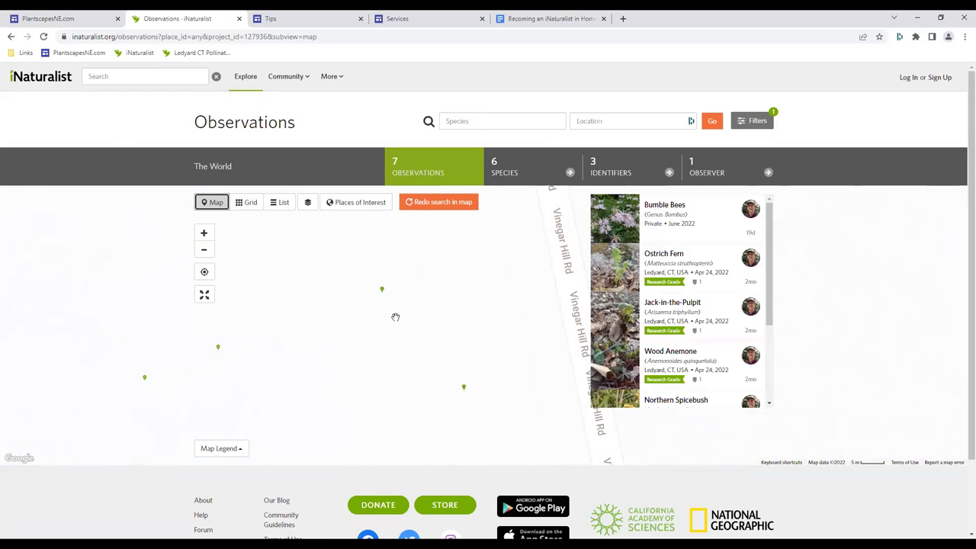
left_click(382, 293)
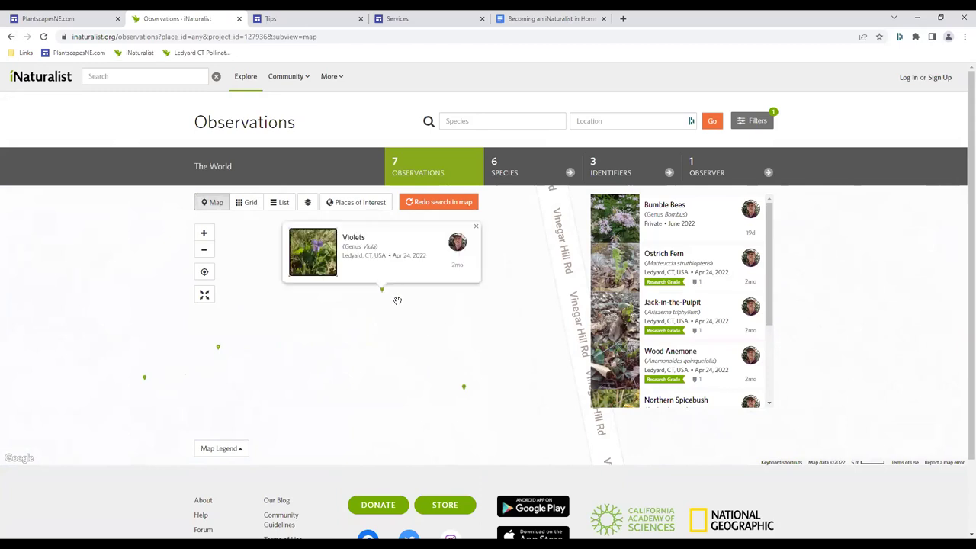
left_click(465, 390)
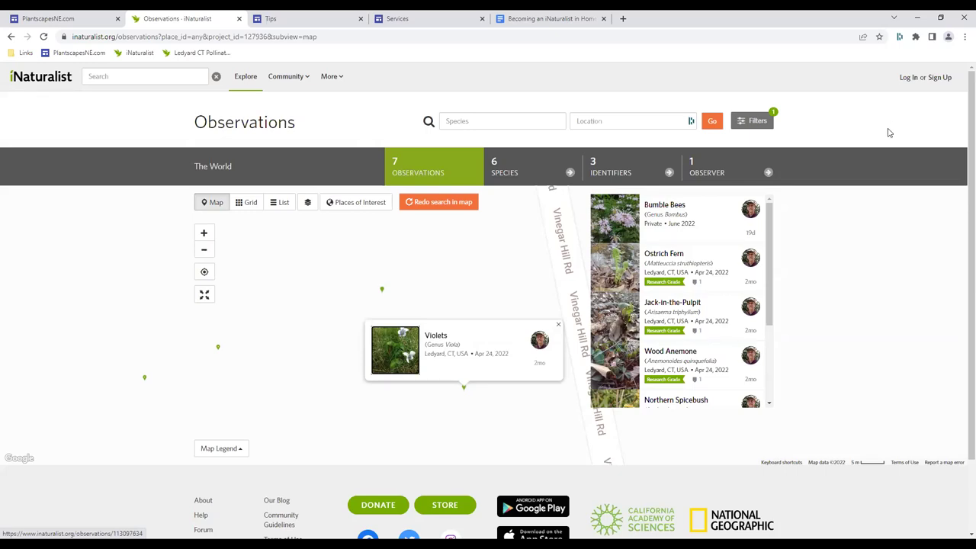
View the sign-up form for creating a new account.
left_click(940, 77)
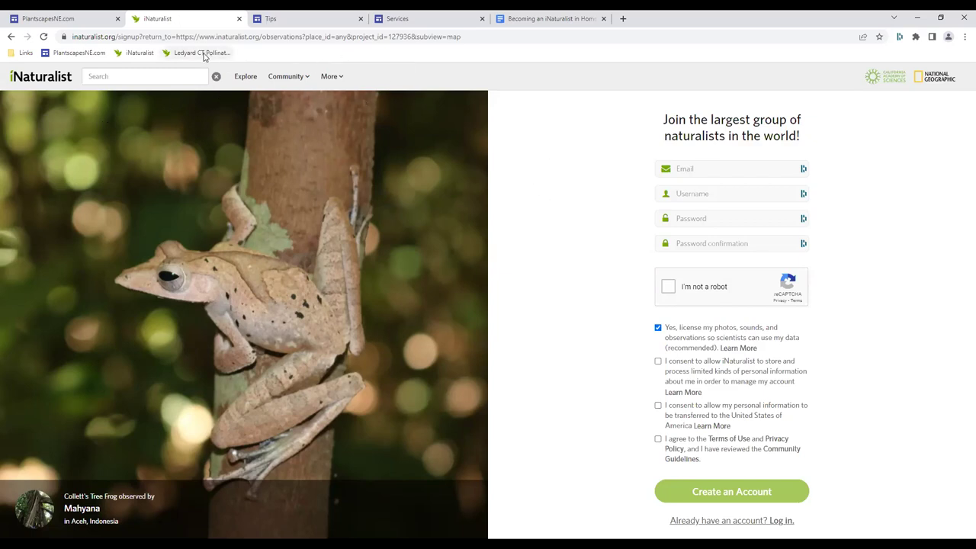
left_click(193, 77)
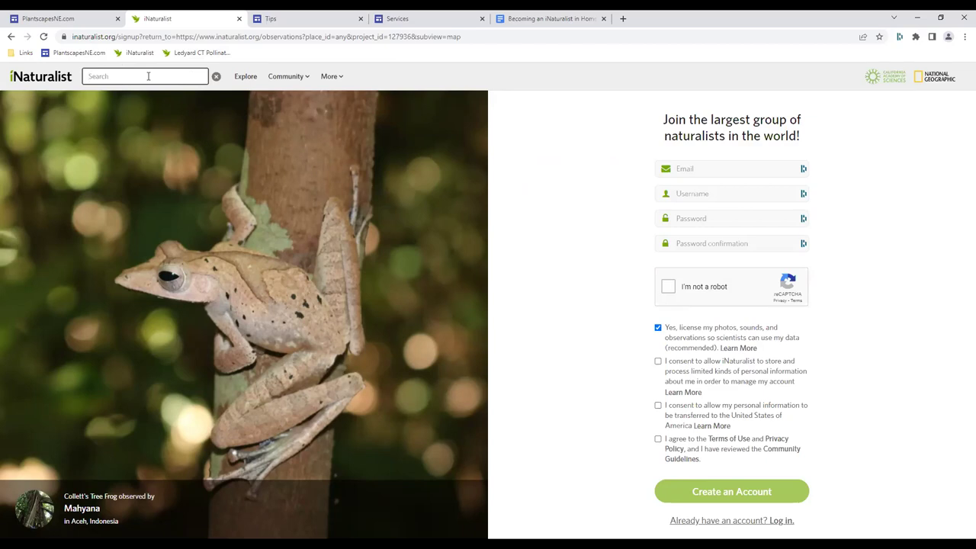
type("Pollin")
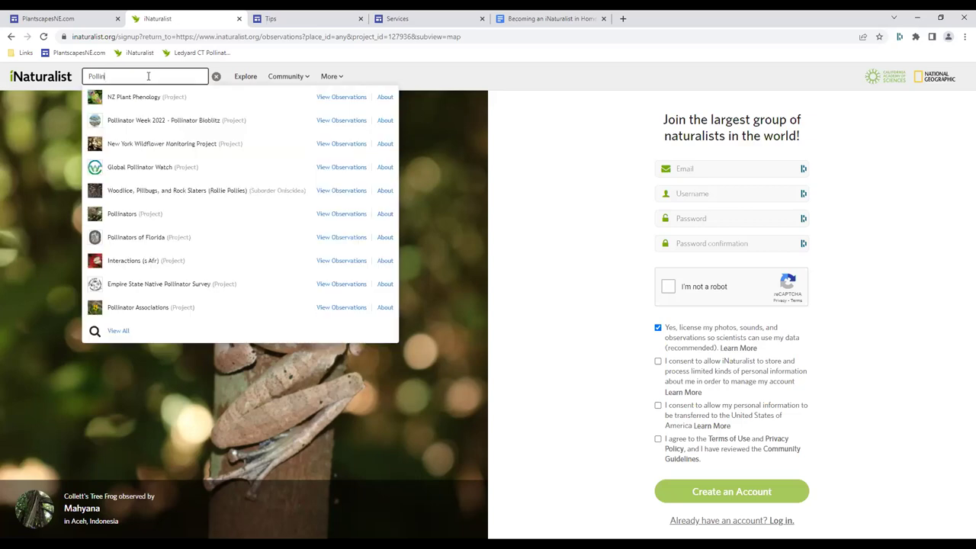
left_click(538, 174)
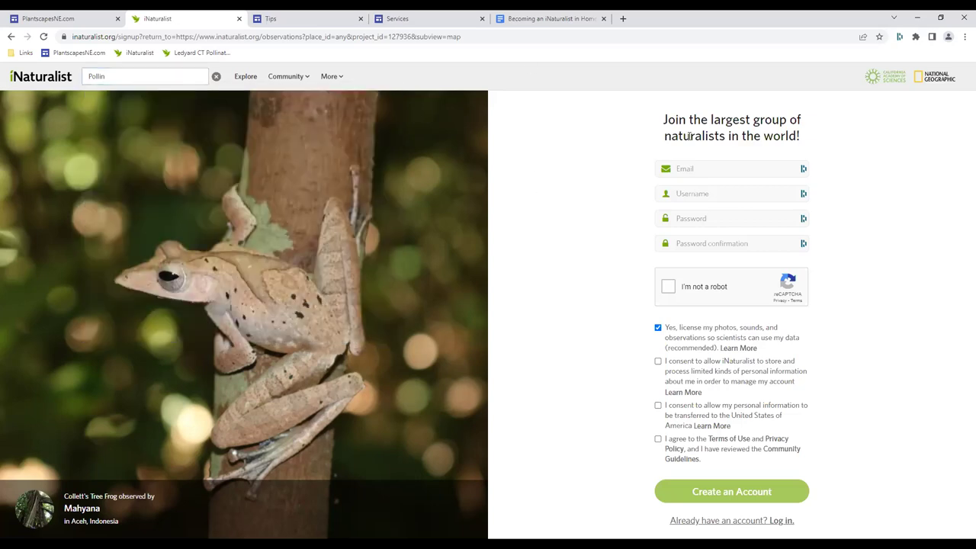
mouse_move(292, 82)
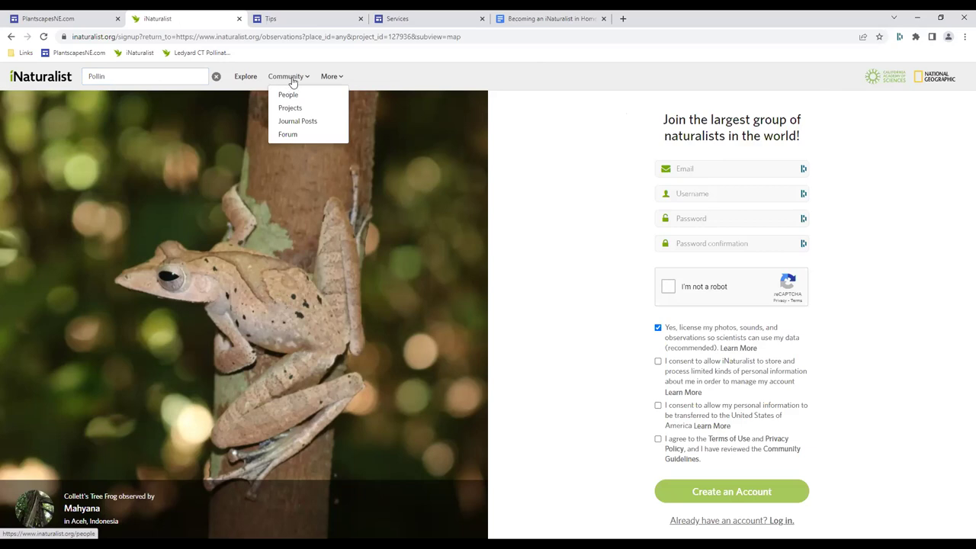
Open the bookmarked Ledyard CT Pollinator Pathway project and log in with the prefilled account credentials.
left_click(192, 53)
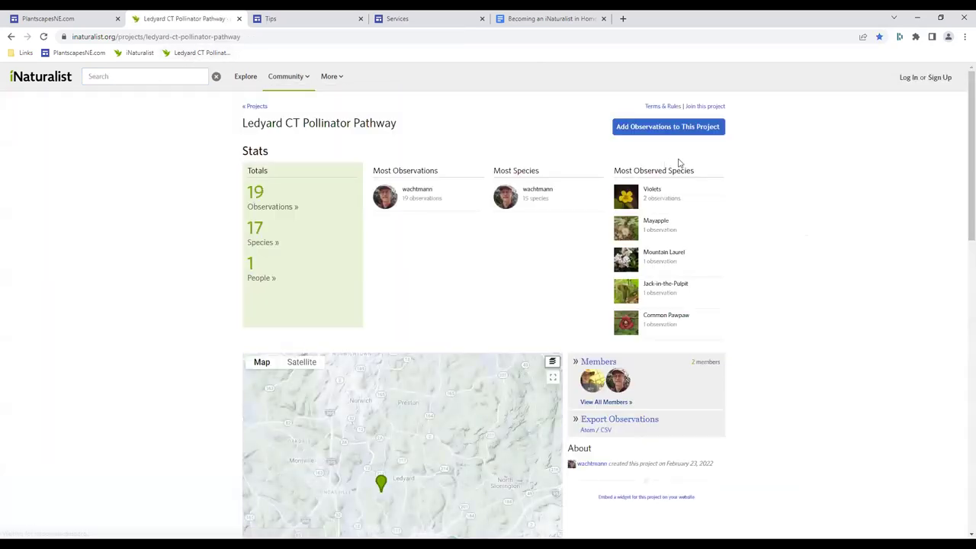
left_click(907, 79)
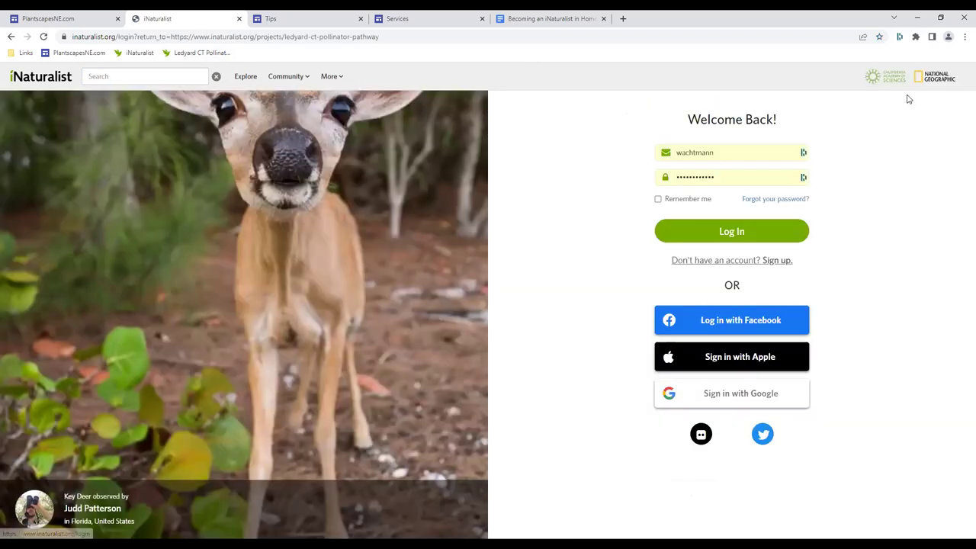
left_click(769, 237)
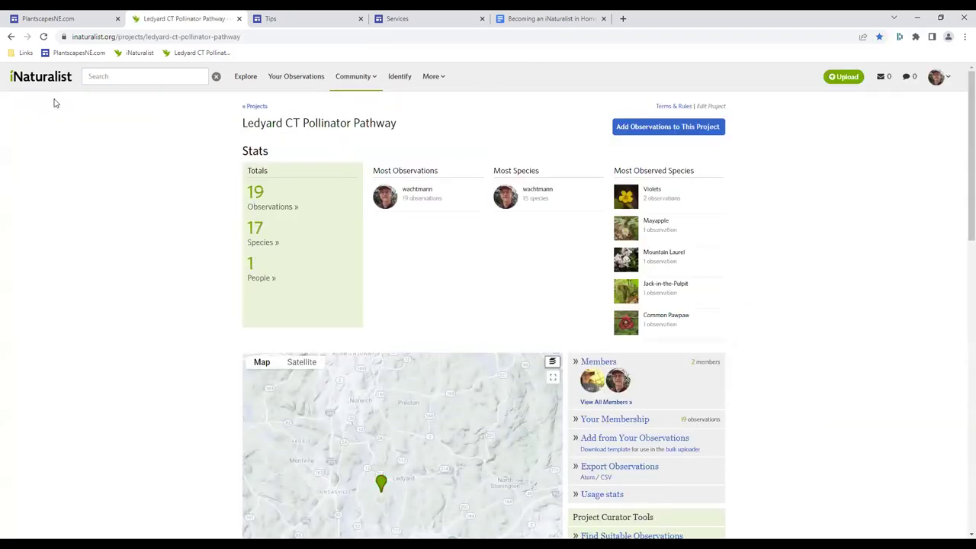
From the home page, search for Pollinator Pathway and open the About page of the Ledyard CT Pollinator Pathway project.
left_click(36, 83)
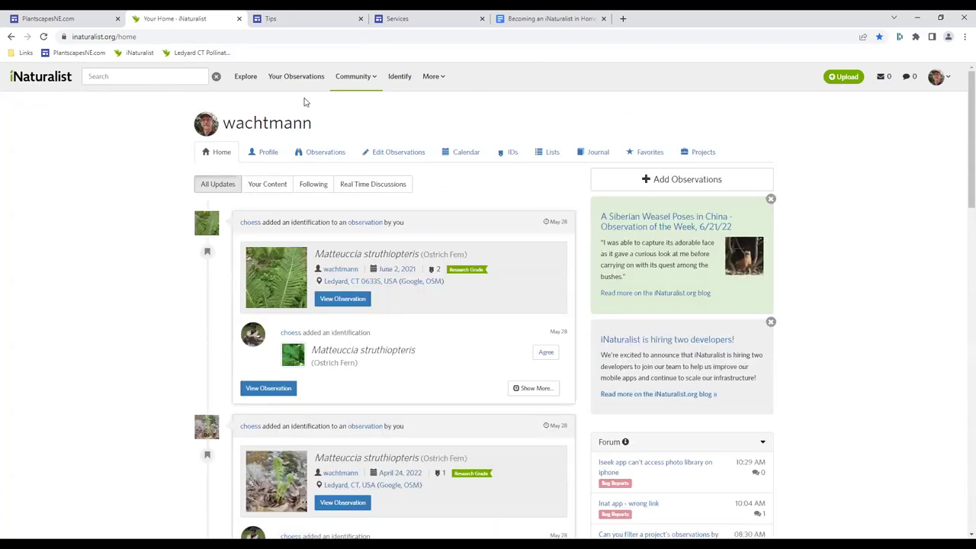
left_click(157, 78)
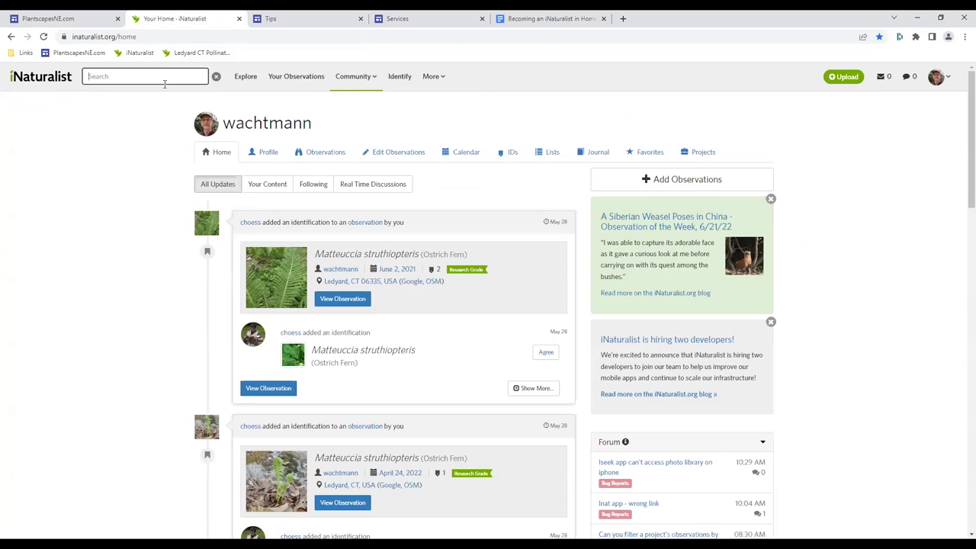
type("O")
key("BackSpace")
key("BackSpace")
type("Pollin")
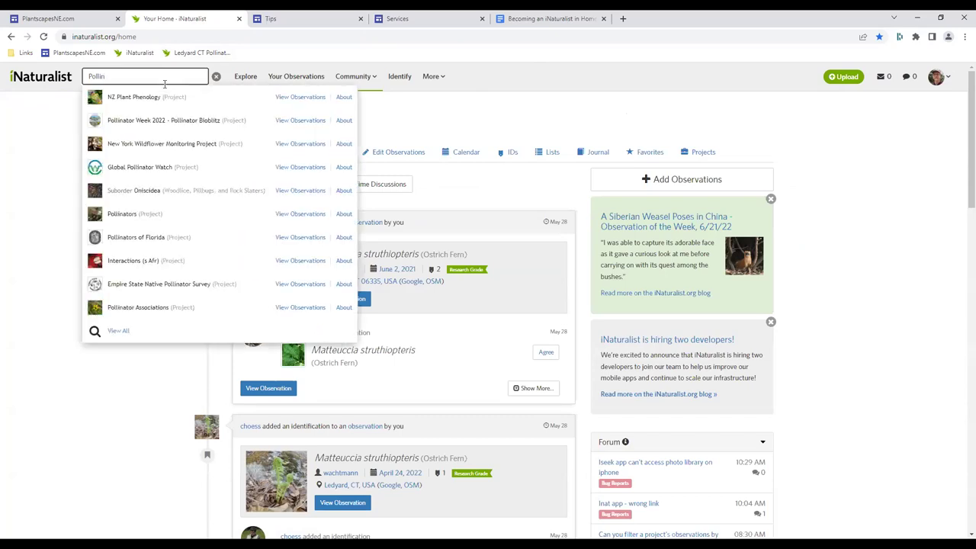
type("A")
key("BackSpace")
type("A")
key("BackSpace")
type("ator")
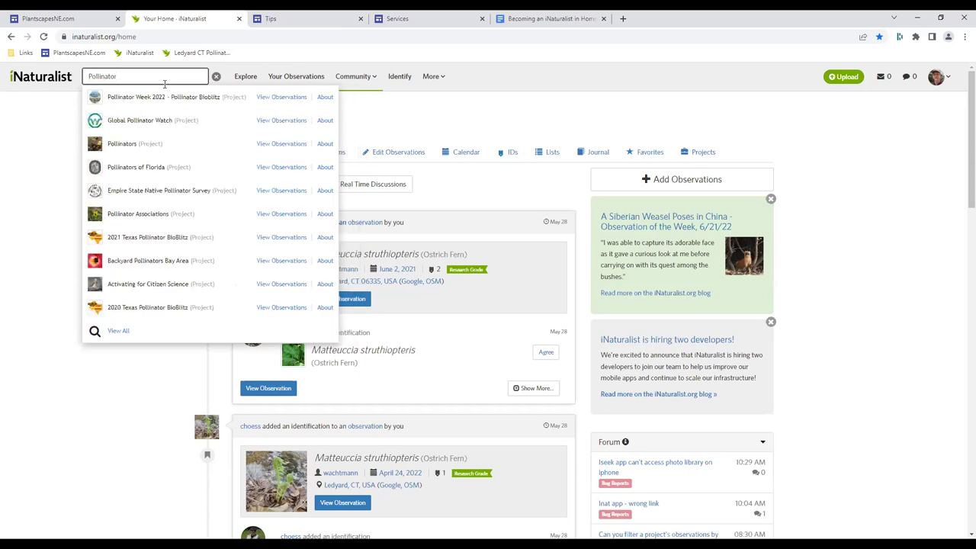
type(" Pathway")
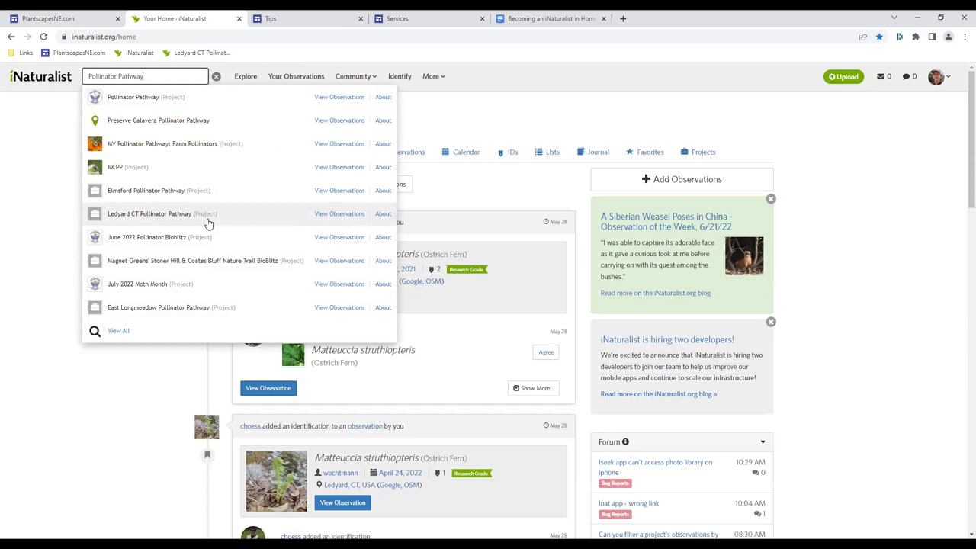
left_click(382, 215)
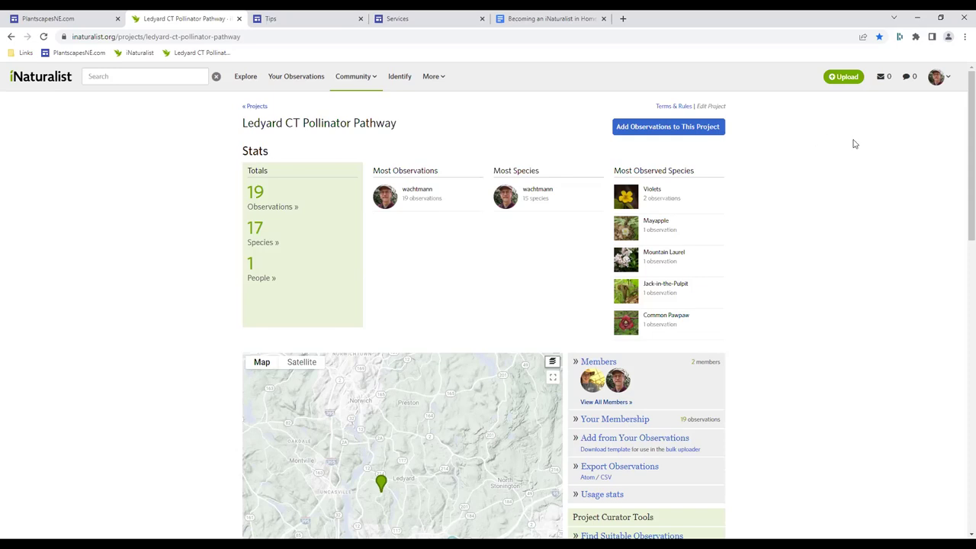
Start a new observation upload with the Ilex glabra Shamrock photo from the 20220621Presentation folder.
left_click(844, 79)
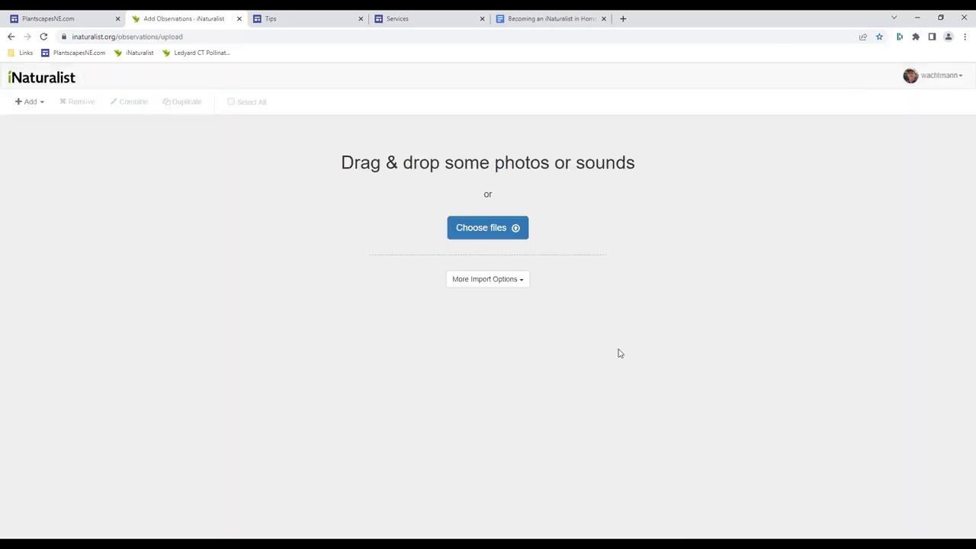
left_click(488, 231)
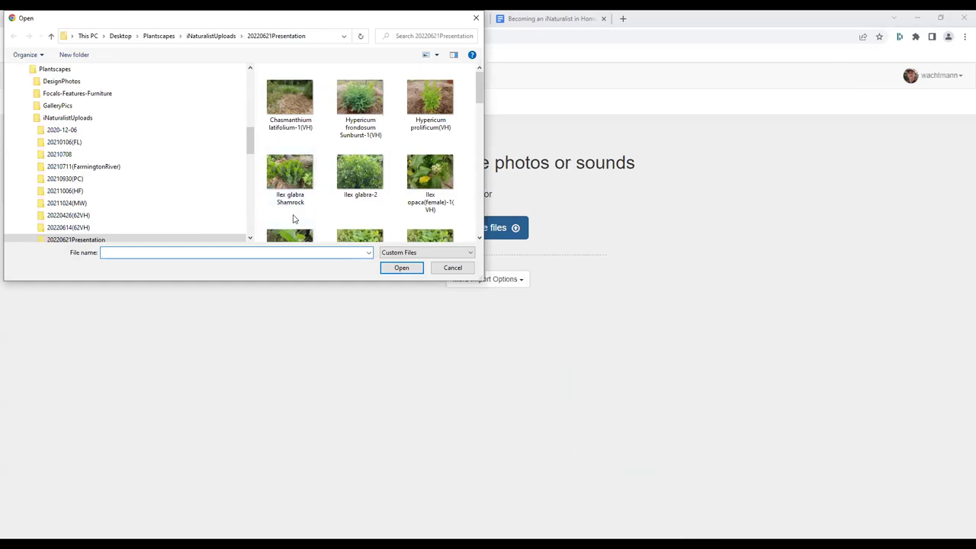
double_click(289, 174)
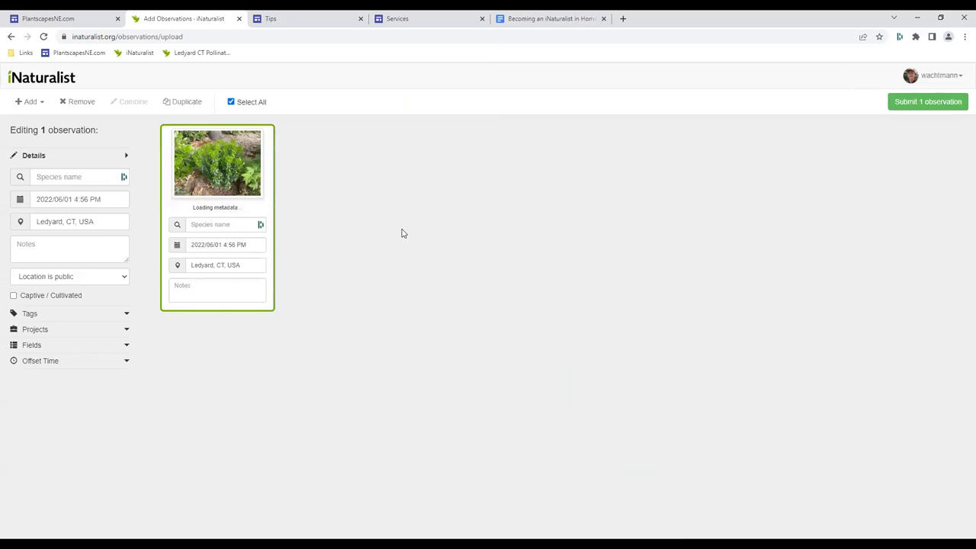
Set the new observation's species to Ilex glabra.
left_click(238, 225)
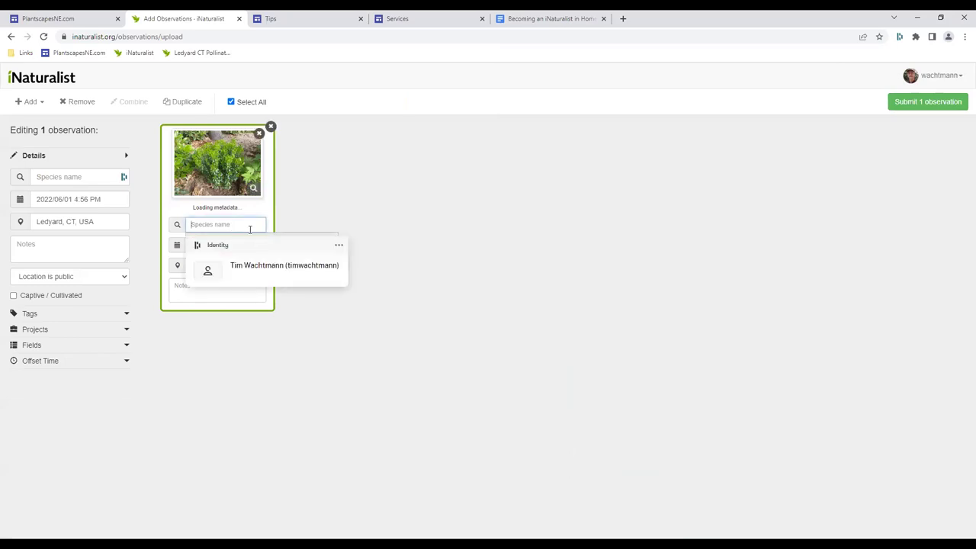
key("Return")
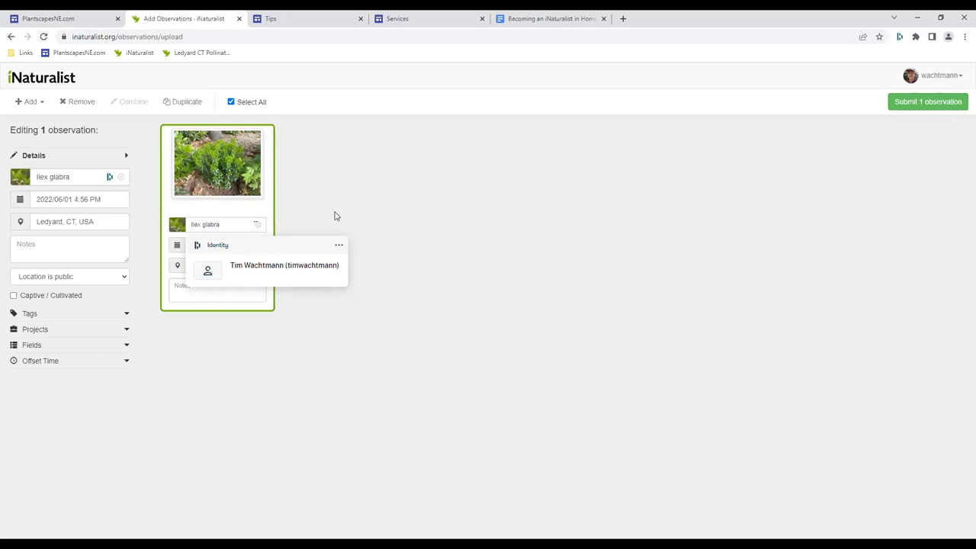
mouse_move(222, 173)
Add the observation to the Ledyard CT Pollinator Pathway, Northeast US Natives and Vinegar Hill projects and submit it.
left_click(90, 334)
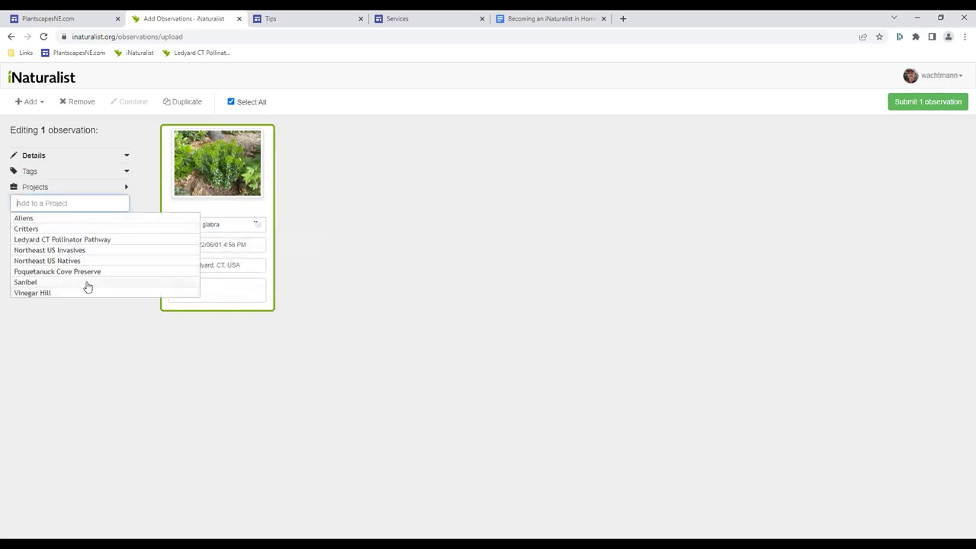
left_click(86, 241)
left_click(80, 262)
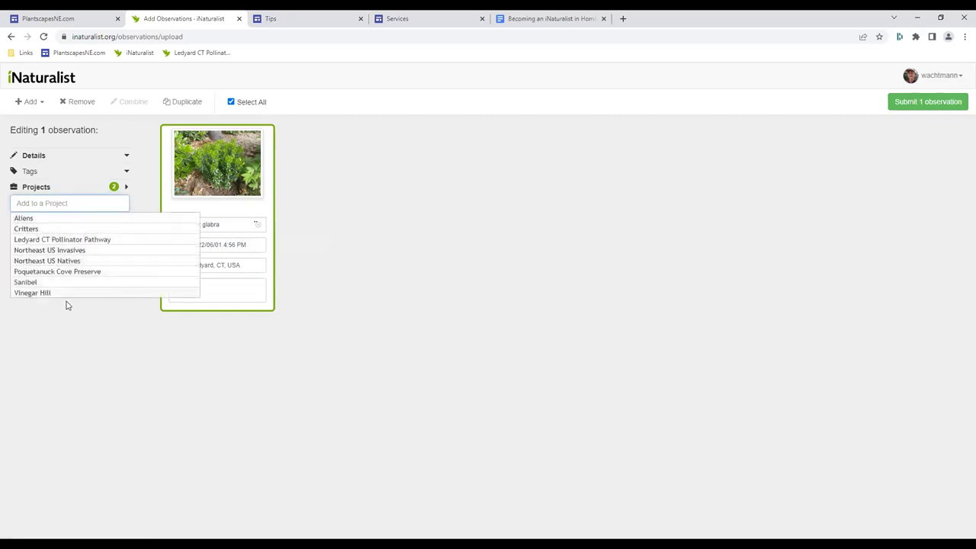
left_click(63, 295)
left_click(220, 290)
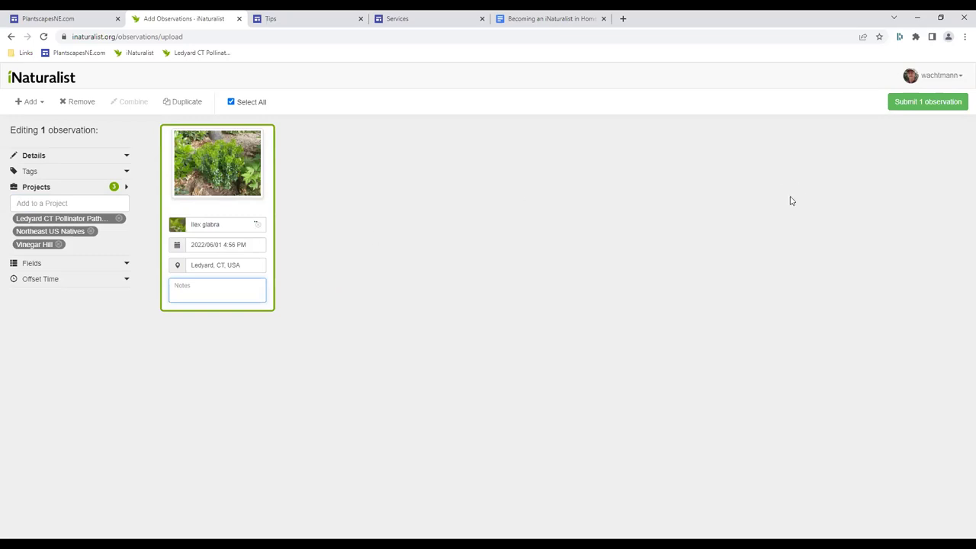
left_click(908, 106)
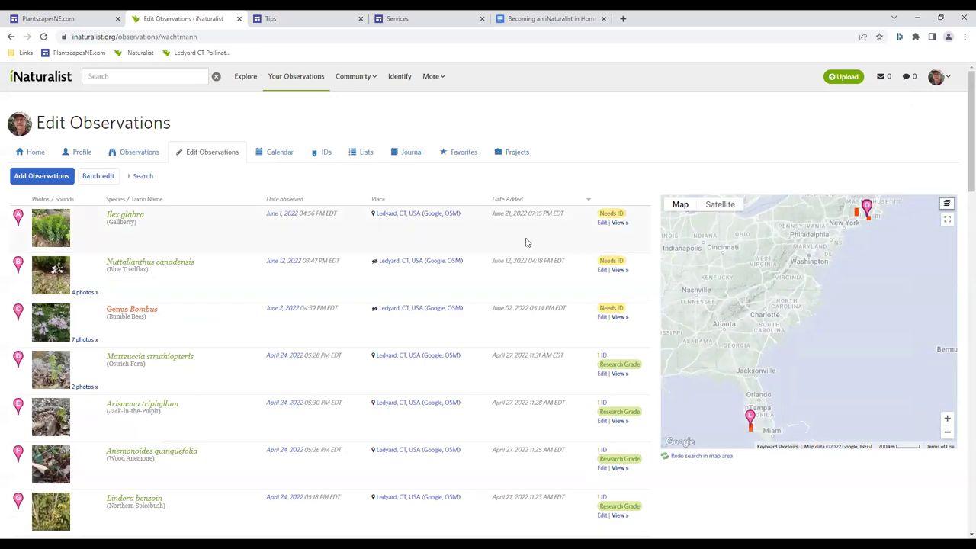
Open the submitted Ilex glabra observation and examine its photo enlarged and zoomed in before closing the photo view.
left_click(51, 235)
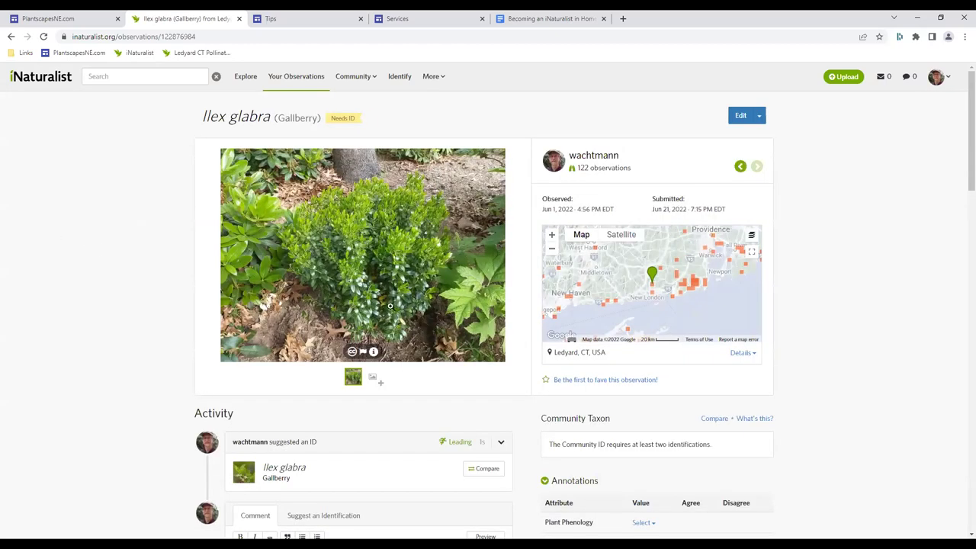
left_click(375, 263)
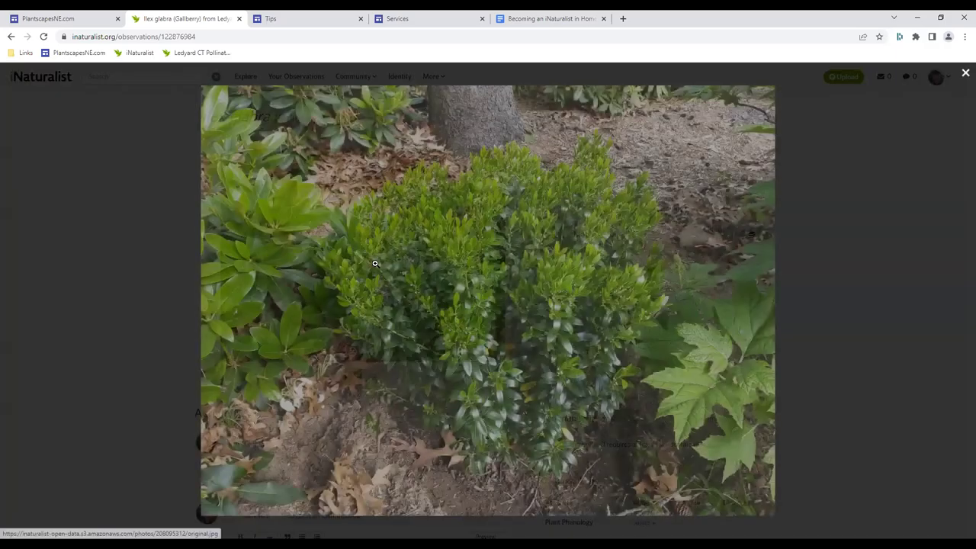
left_click(442, 290)
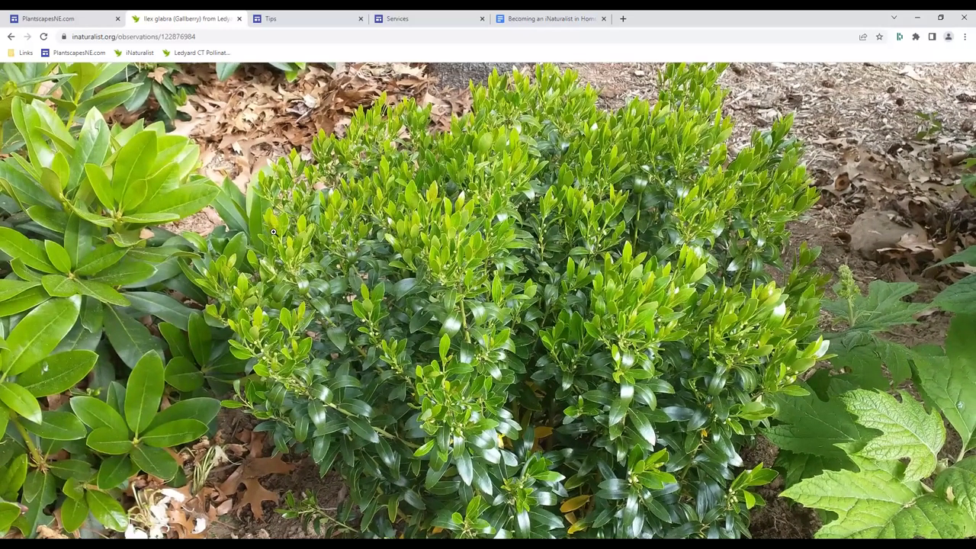
left_click(273, 232)
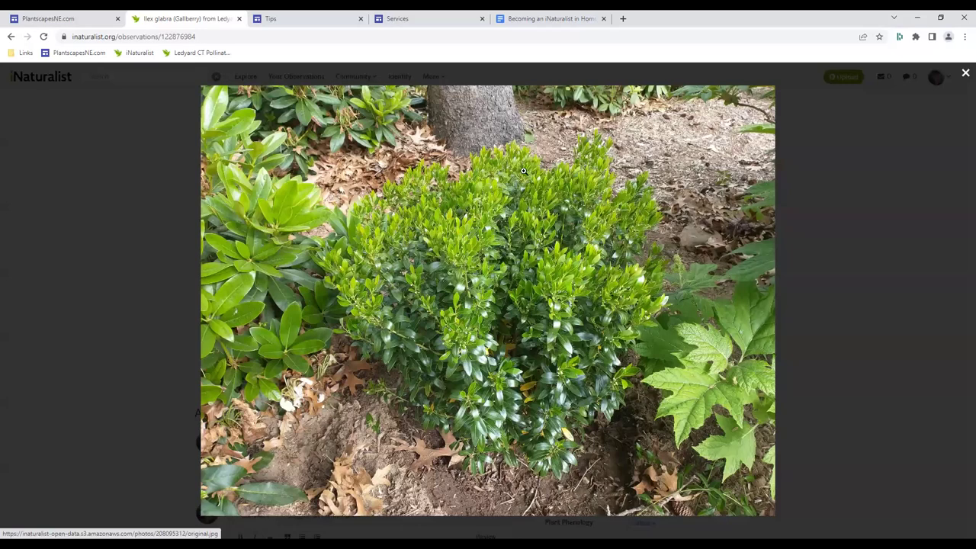
left_click(965, 74)
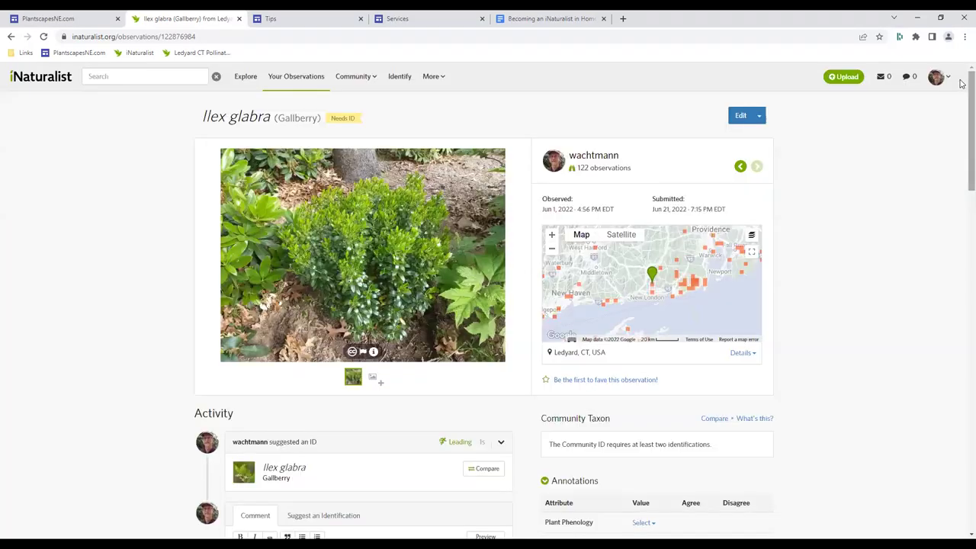
Review the observation photo's details page, including the camera and GPS metadata, and return to the observation.
left_click(374, 355)
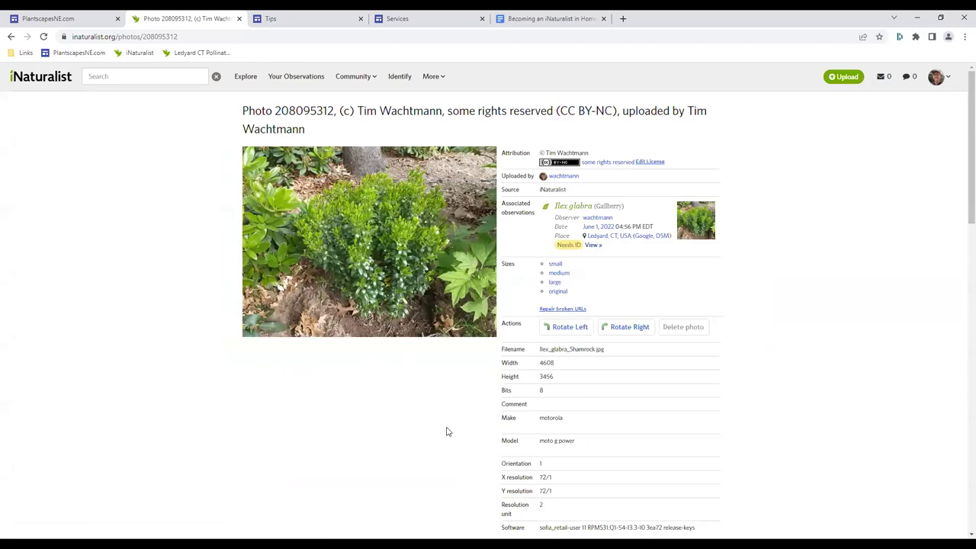
scroll(437, 435, "down", 12)
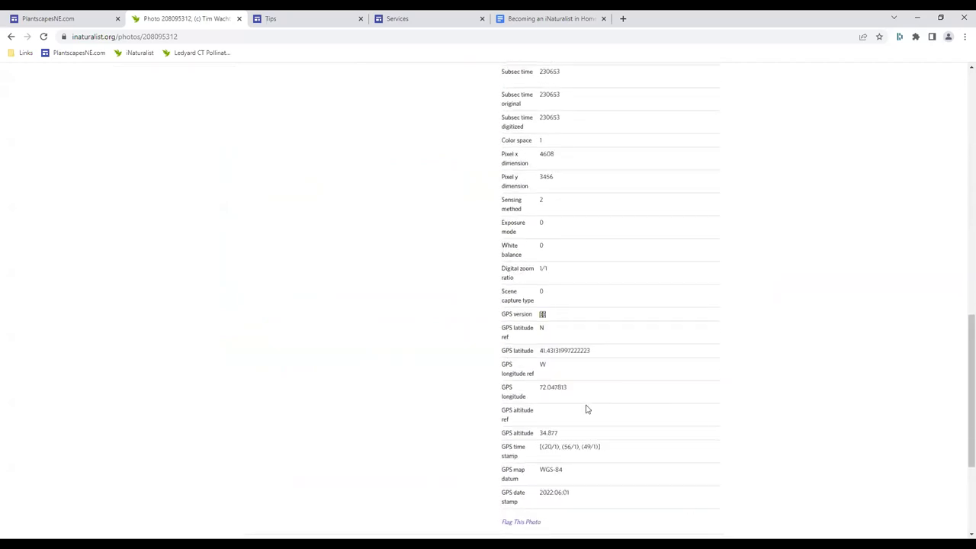
scroll(315, 336, "up", 3)
scroll(314, 336, "up", 8)
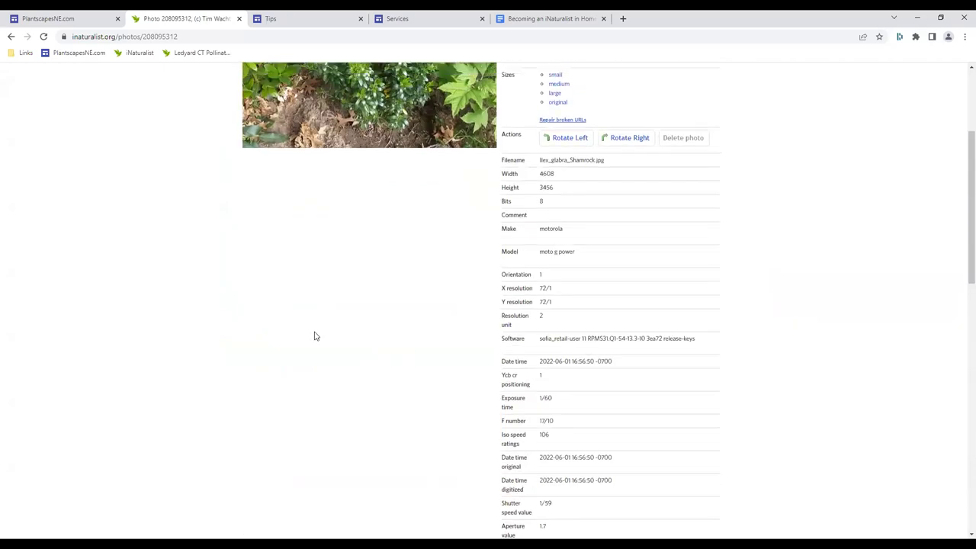
left_click(11, 36)
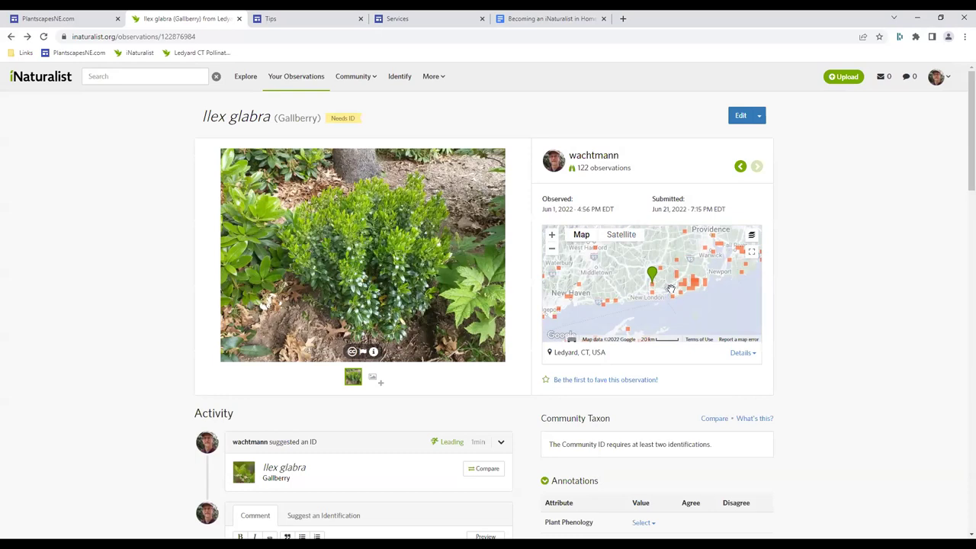
Examine the observation's location near Ledyard on its map at closer and wider zoom levels.
scroll(653, 299, "up", 3)
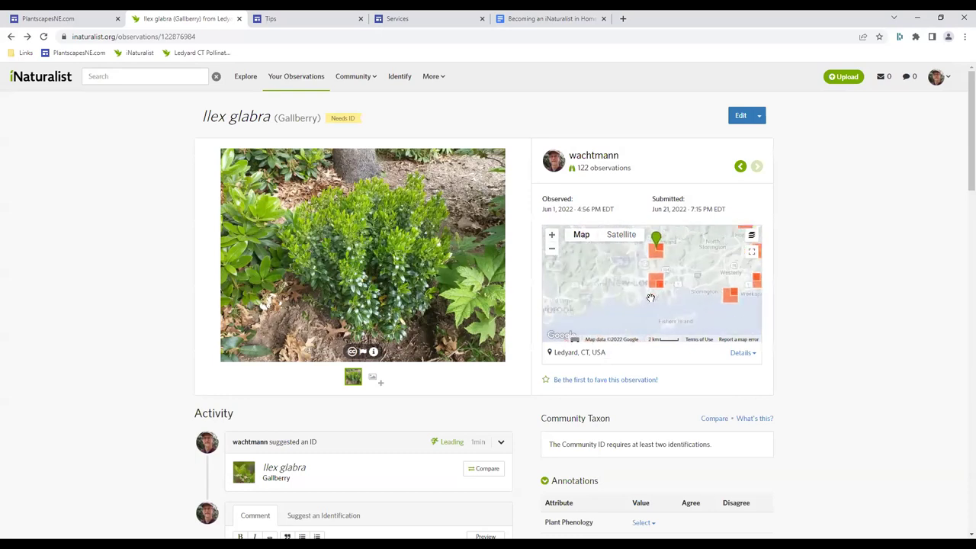
scroll(681, 267, "up", 1)
scroll(684, 282, "up", 1)
scroll(684, 282, "up", 1)
left_click_drag(664, 257, 684, 311)
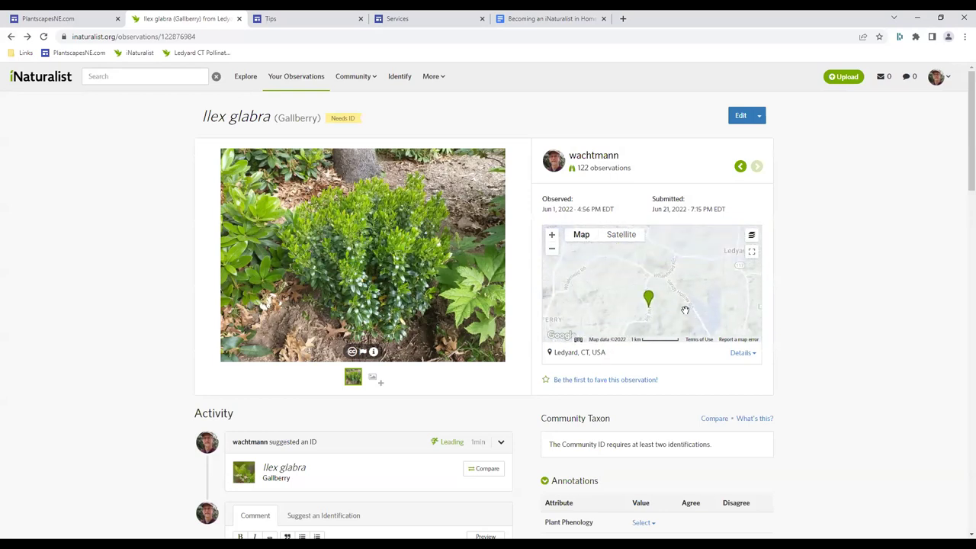
scroll(670, 300, "down", 1)
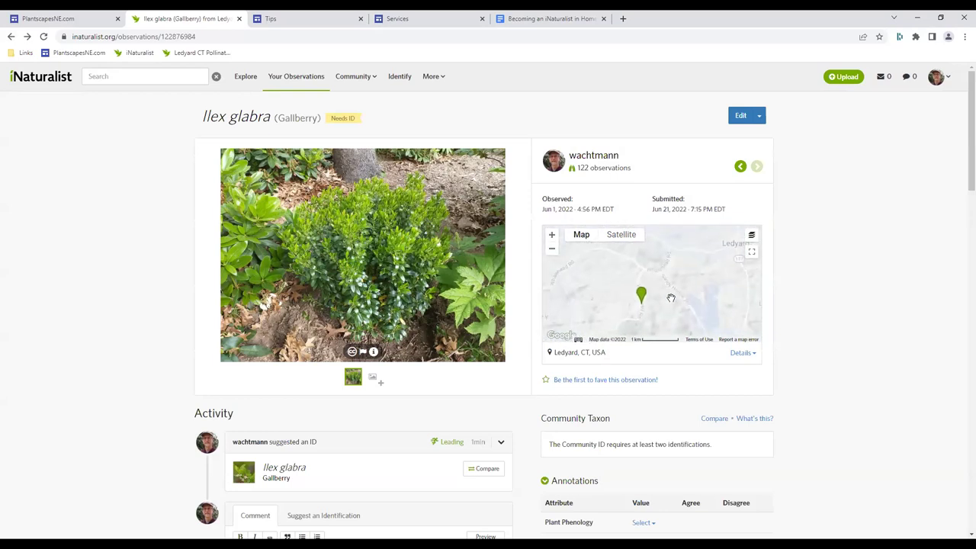
scroll(671, 298, "down", 1)
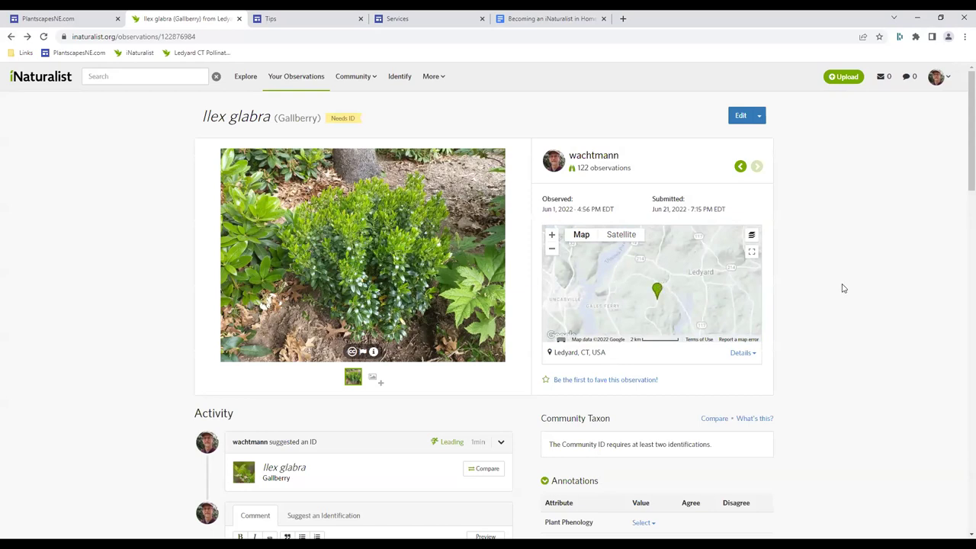
scroll(844, 289, "down", 1)
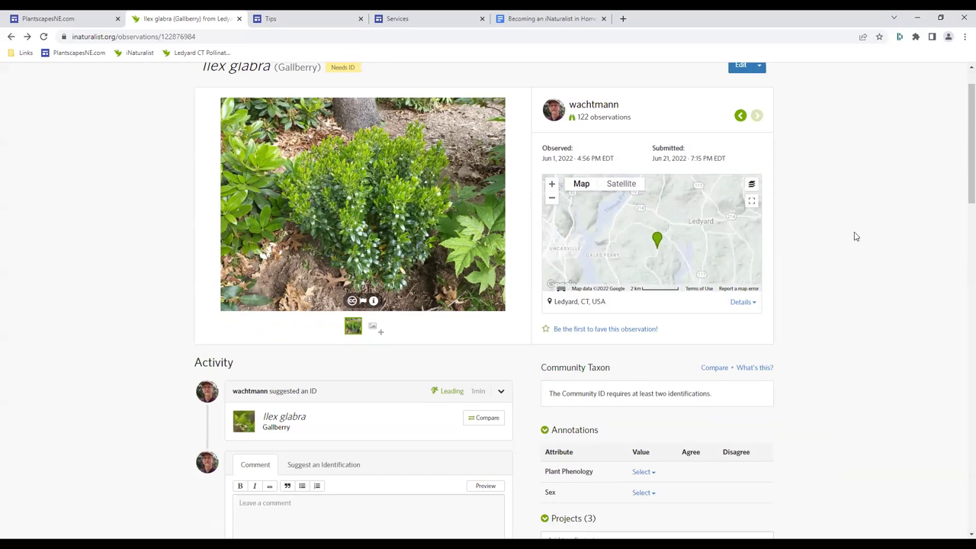
Open the Ilex glabra observation for editing, mark it as captive / cultivated, and look over the notes and remaining fields.
scroll(854, 235, "up", 1)
left_click(739, 117)
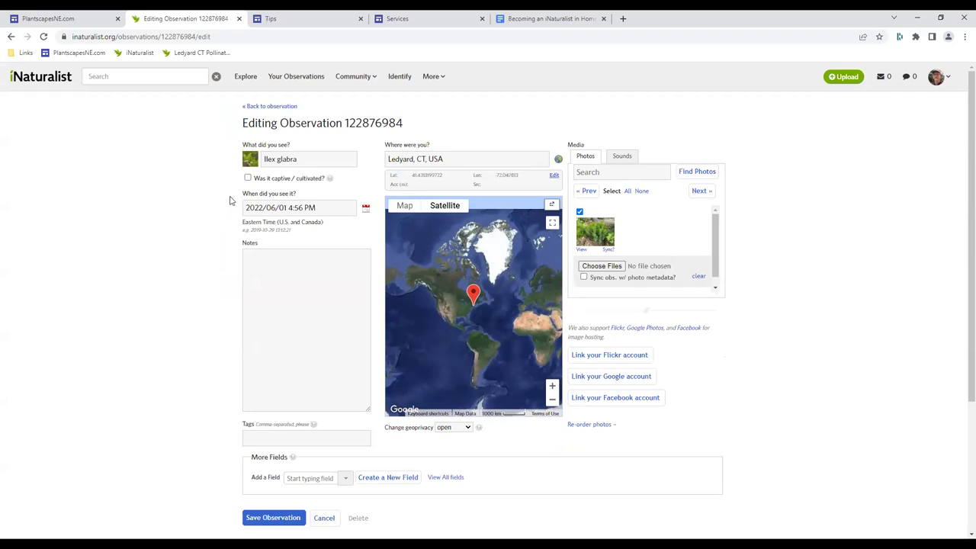
left_click(248, 179)
left_click(276, 279)
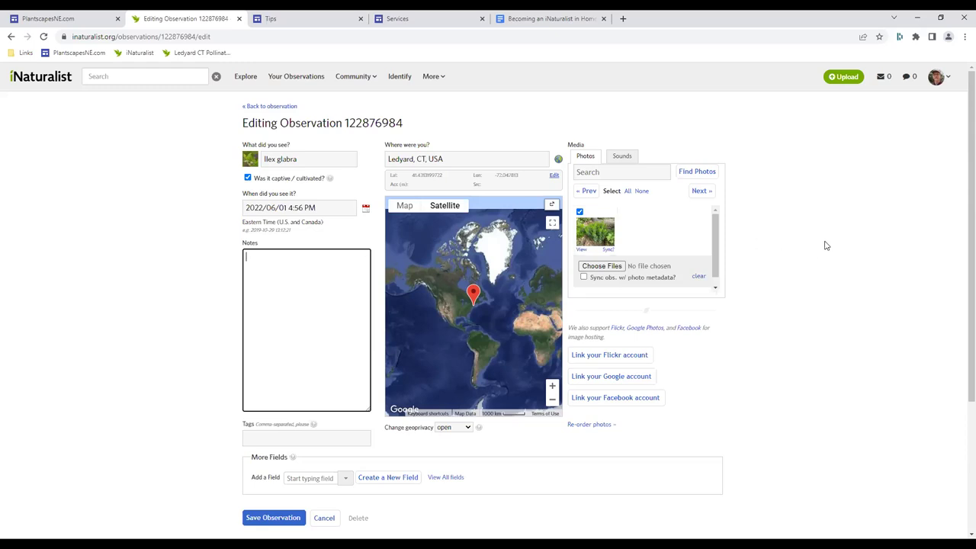
scroll(801, 291, "down", 2)
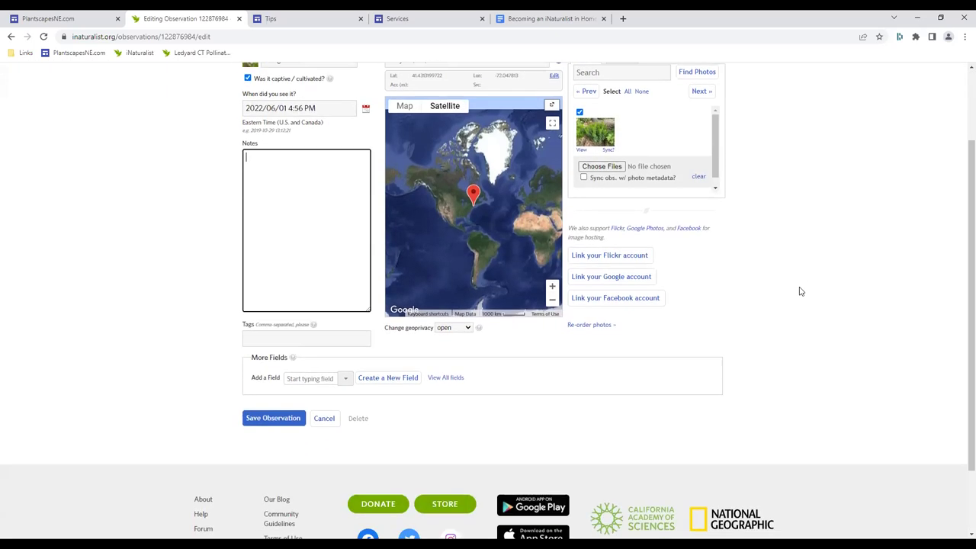
scroll(801, 291, "up", 2)
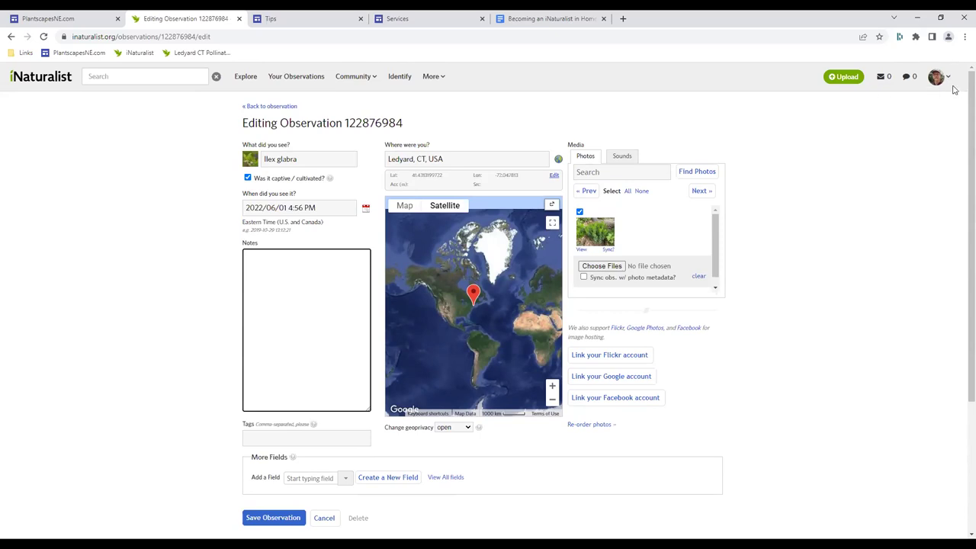
From the account options, view the journal page and the list of your own projects.
mouse_move(946, 80)
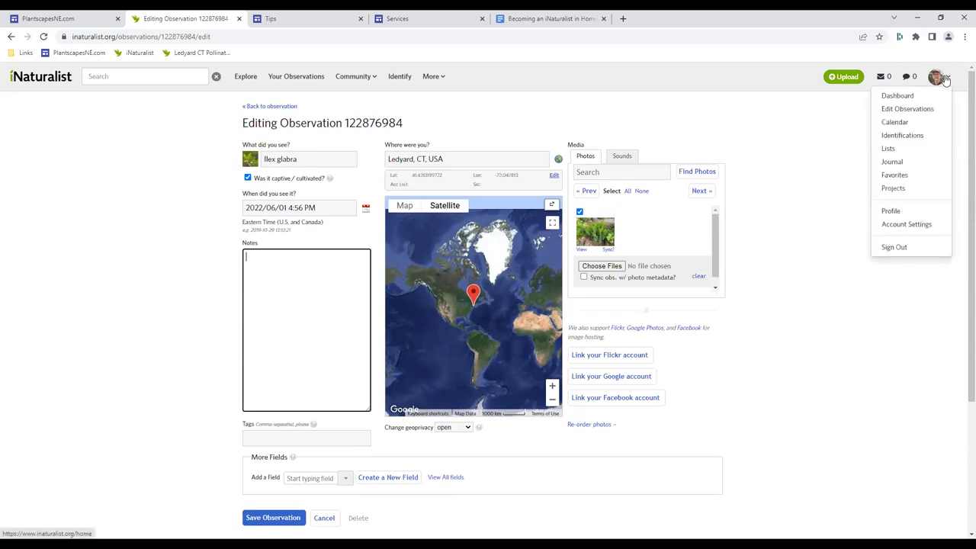
left_click(907, 164)
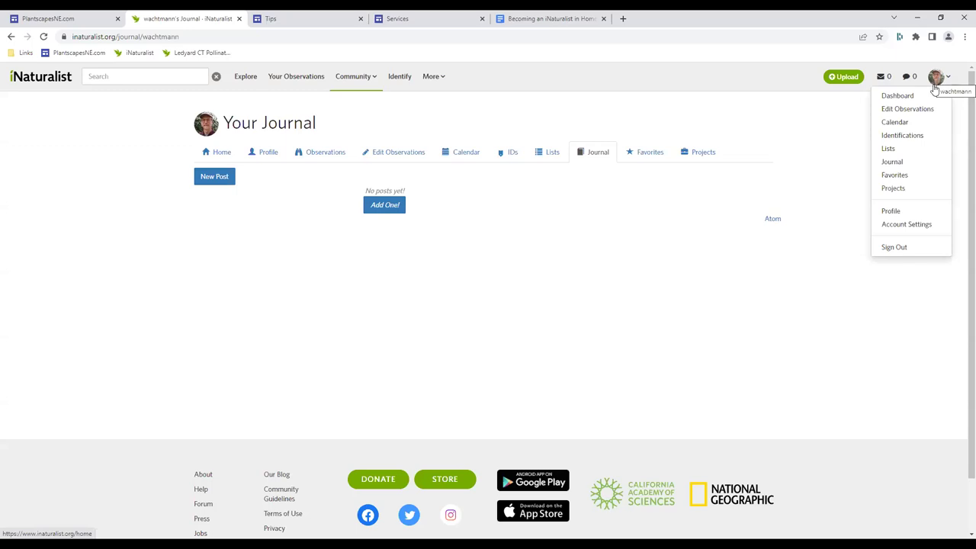
left_click(904, 189)
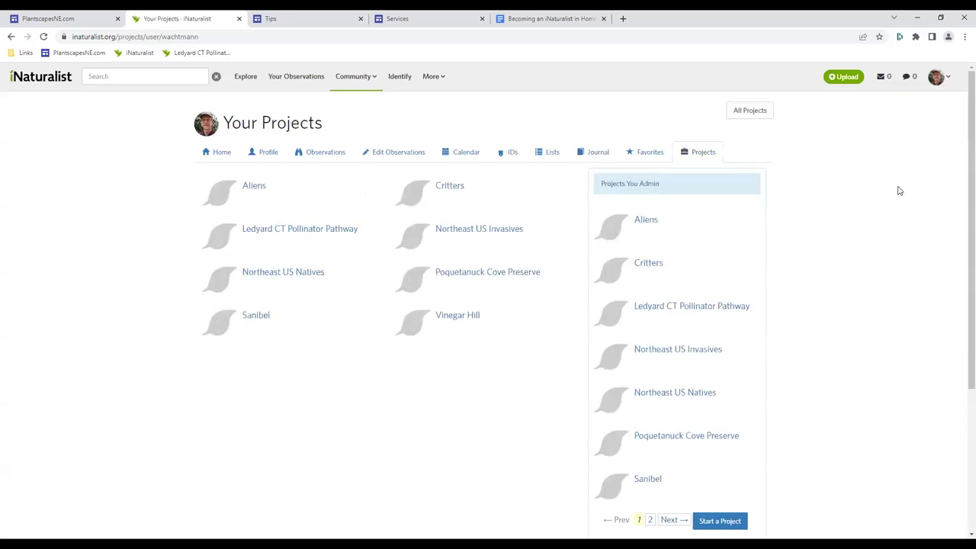
scroll(897, 187, "down", 1)
scroll(897, 188, "down", 1)
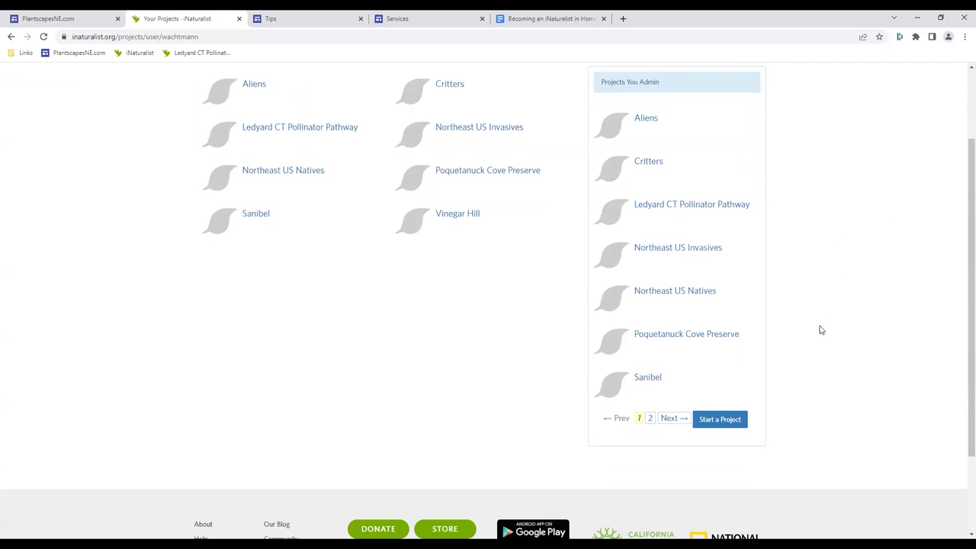
Start a new traditional project and review its blank form, including location, observation rules, project list and observation fields.
left_click(725, 422)
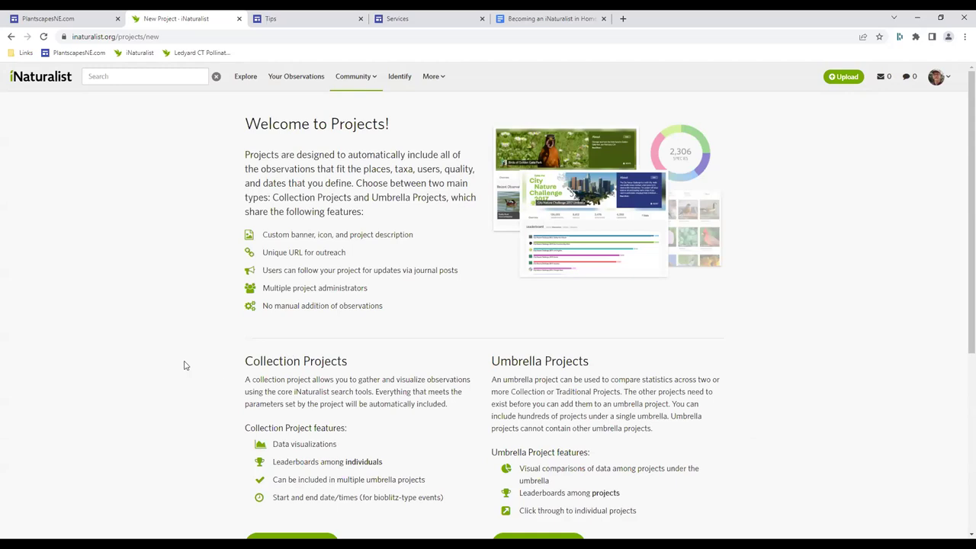
scroll(181, 365, "down", 3)
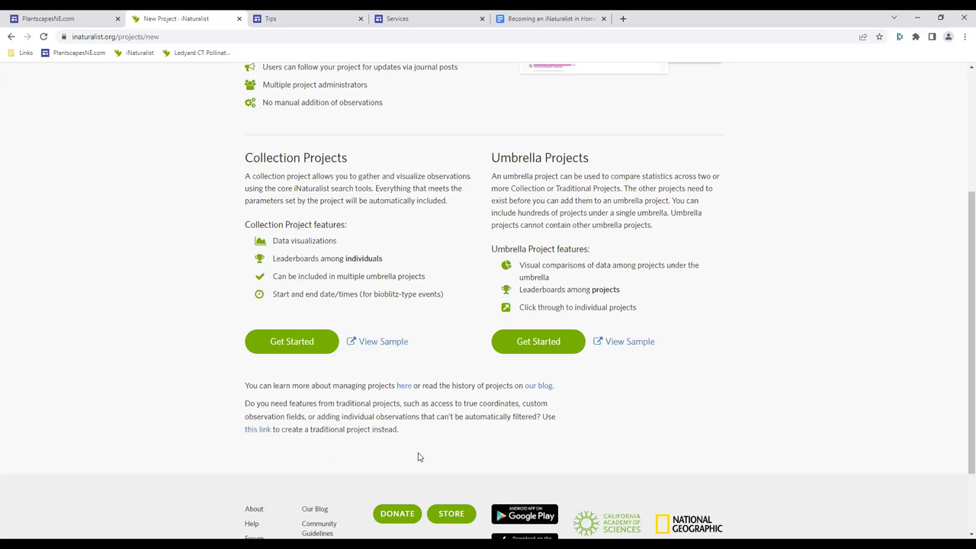
left_click(254, 432)
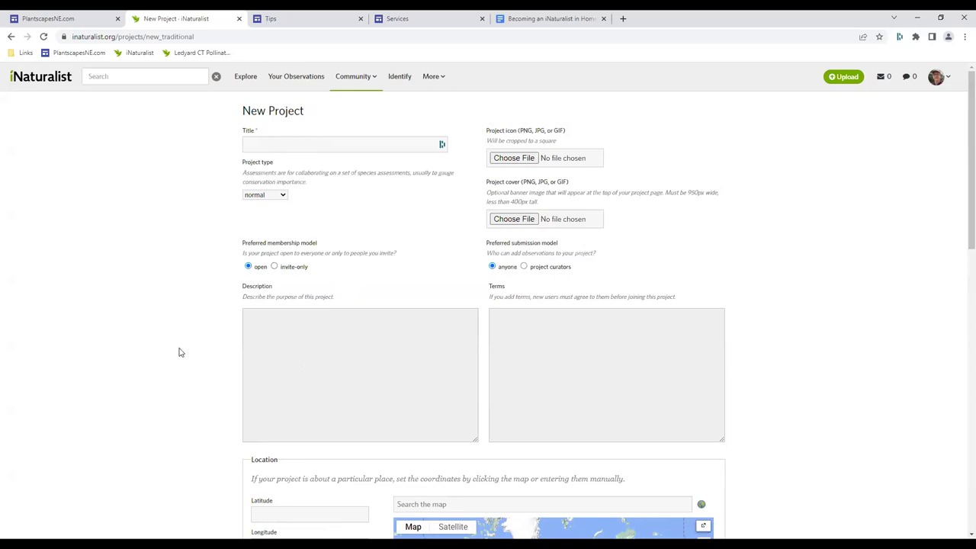
scroll(180, 338, "down", 5)
scroll(177, 337, "down", 3)
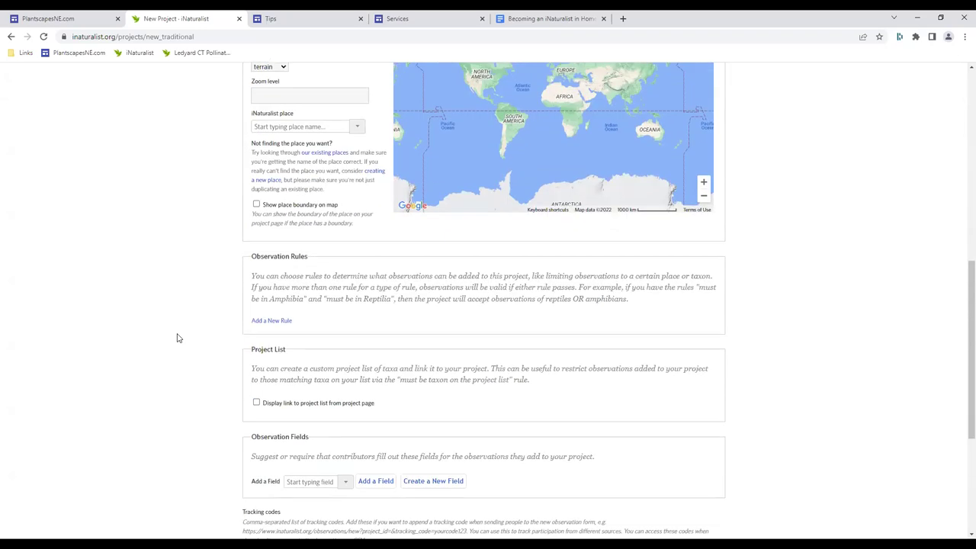
scroll(176, 337, "down", 3)
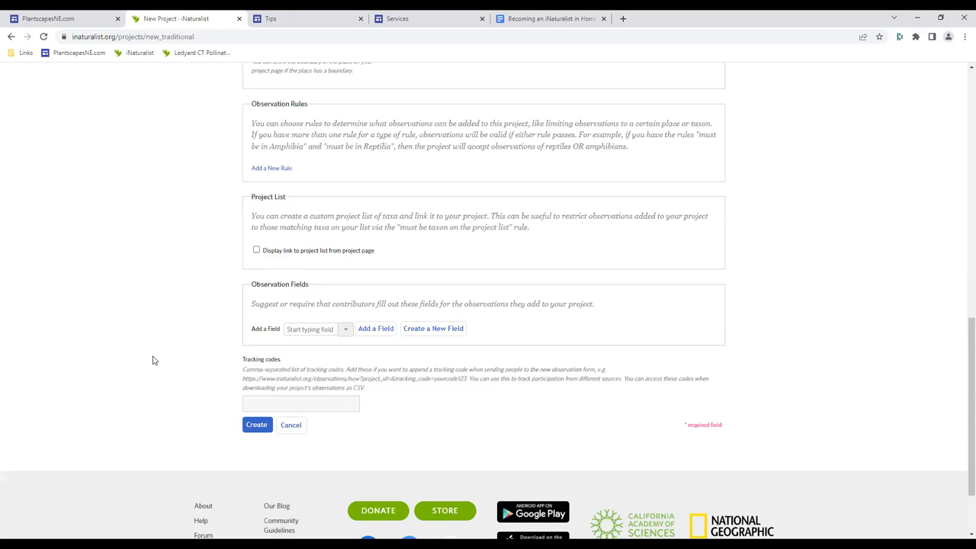
scroll(151, 360, "up", 9)
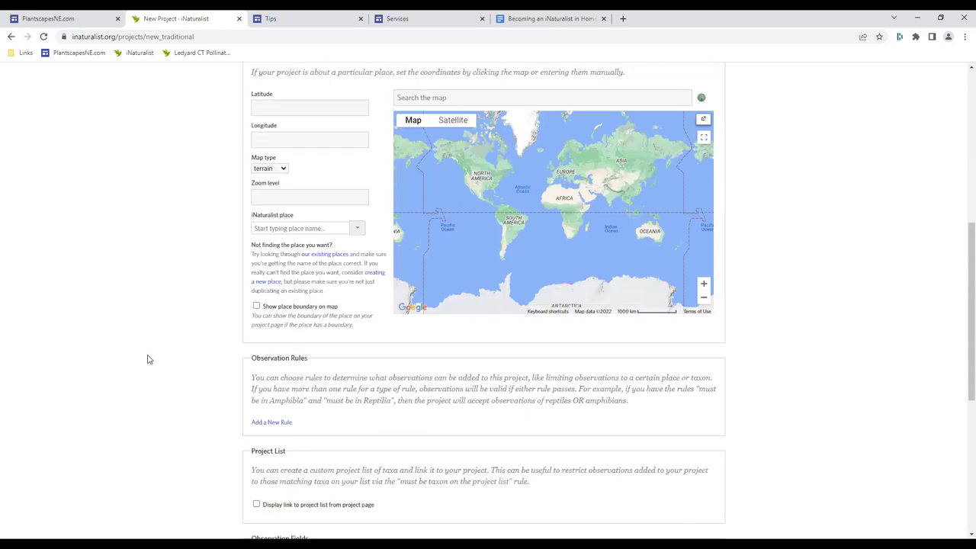
scroll(149, 359, "up", 3)
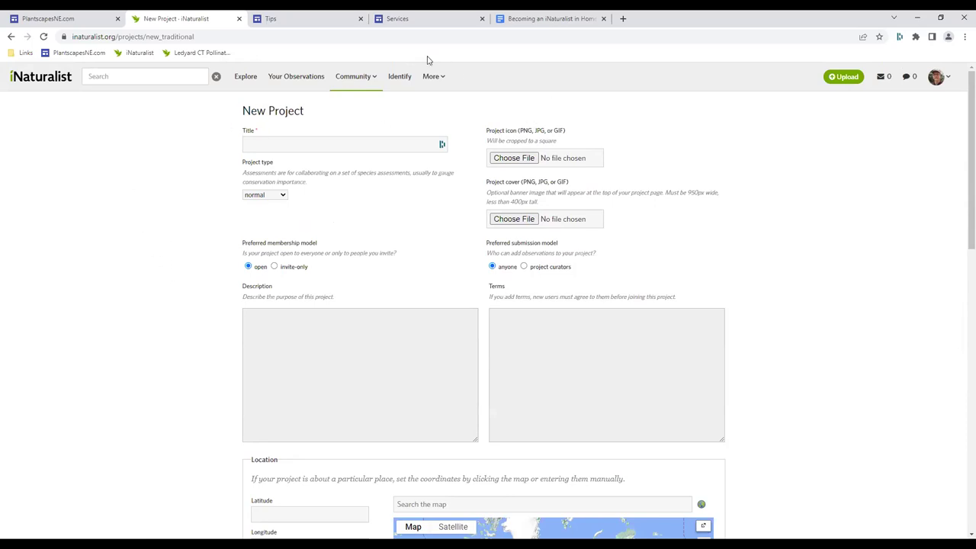
Open the bookmarked Ledyard CT Pollinator Pathway project, view its members list, and return to the project page.
left_click(203, 52)
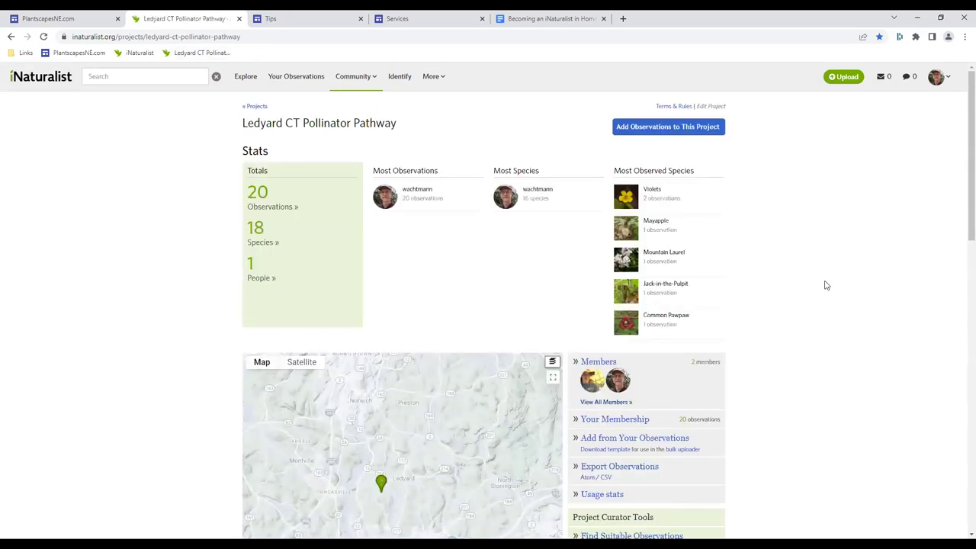
scroll(827, 286, "down", 3)
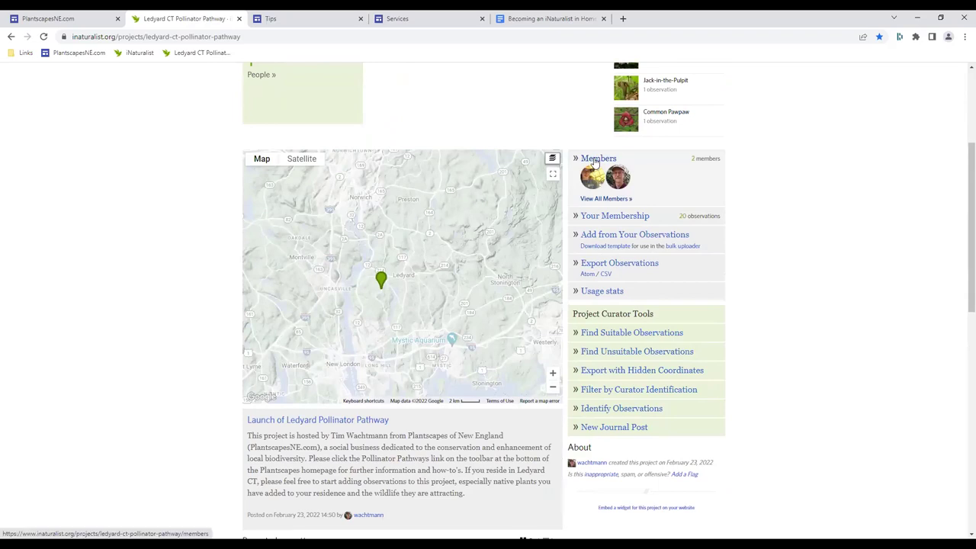
left_click(596, 160)
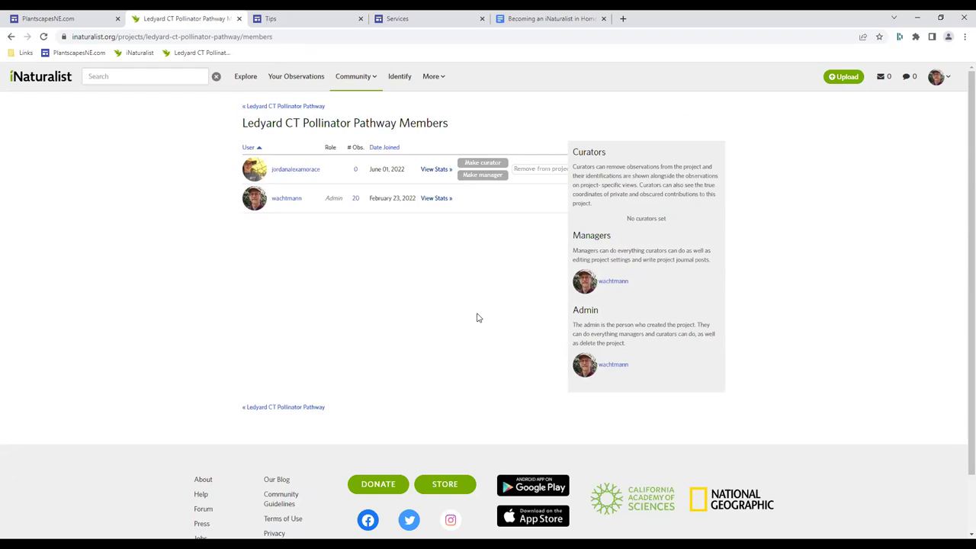
left_click(202, 53)
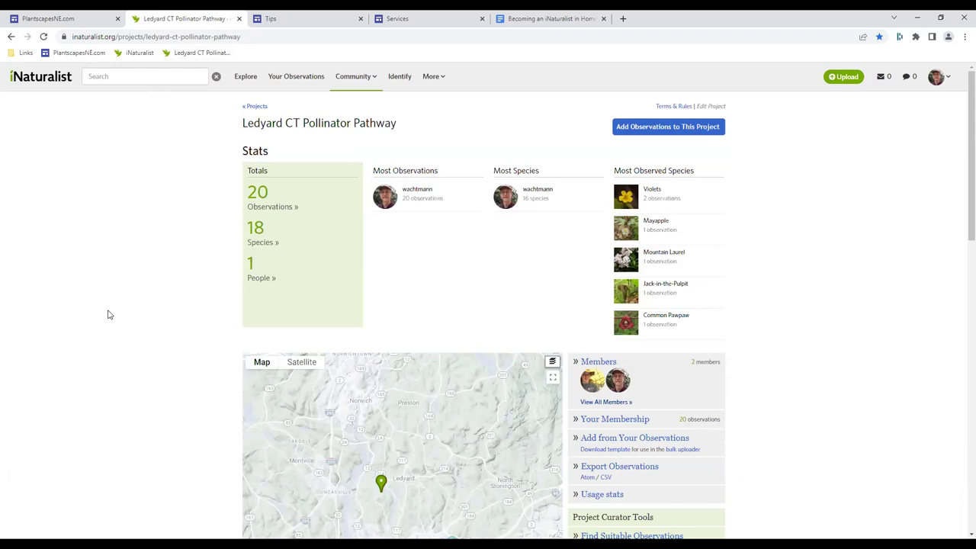
scroll(108, 315, "down", 2)
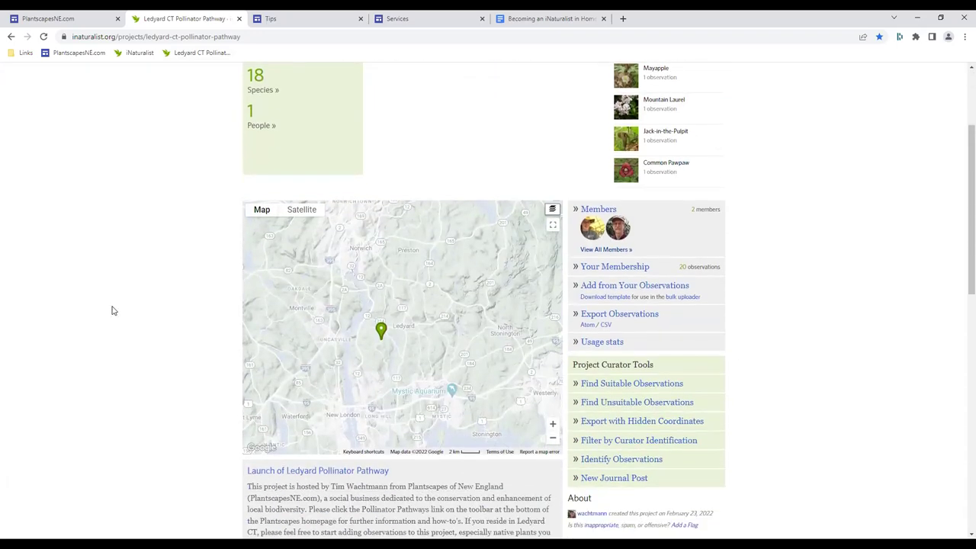